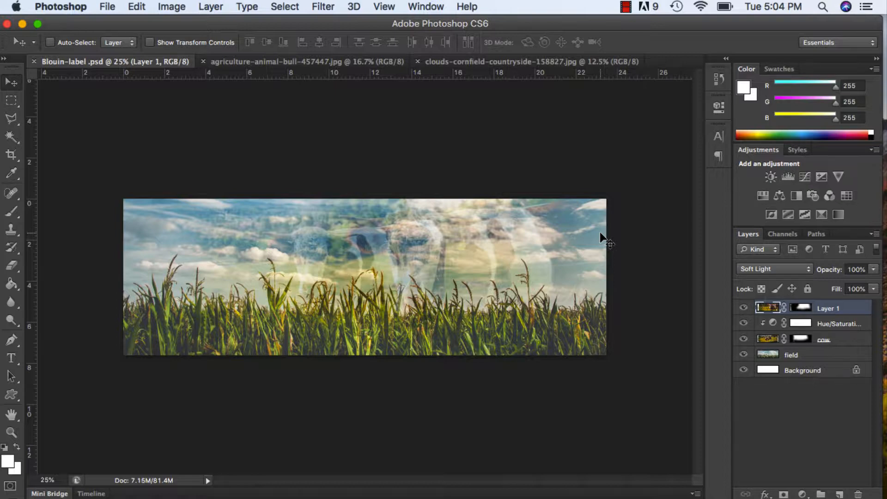
# Add a new layer and draw a large paragraph text box across the middle of the label image.
pyautogui.click(12, 359)
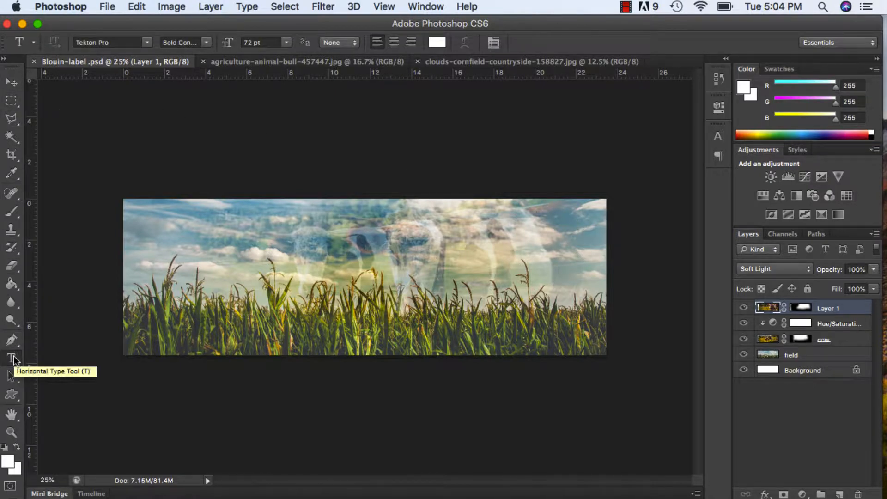
pyautogui.click(840, 494)
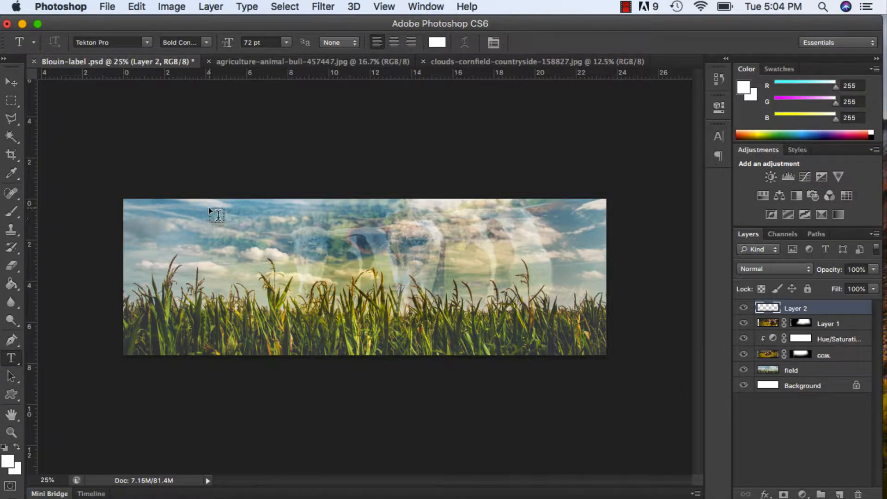
pyautogui.moveTo(210, 207); pyautogui.dragTo(516, 332)
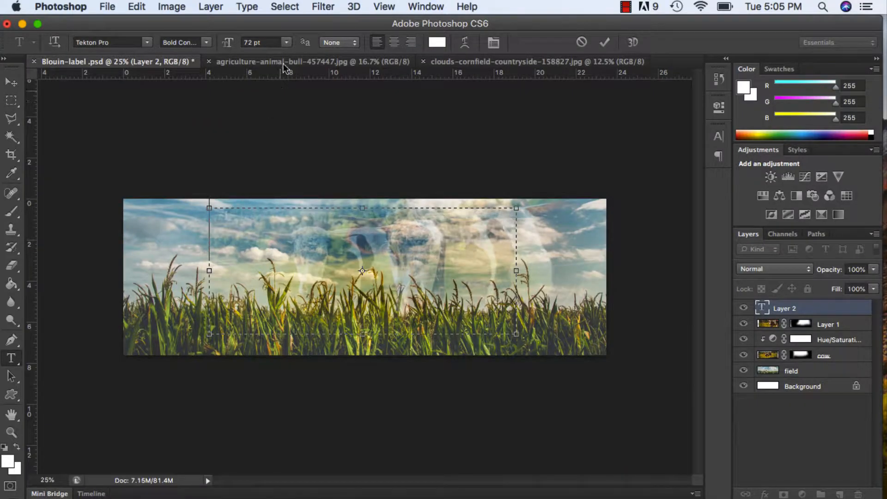
# Set the font size to 18 pt and paste the copied ingredients list into the text box.
pyautogui.click(284, 44)
pyautogui.click(270, 132)
pyautogui.write('Carbonated Water, Sugar, Colour (Caramel E150d), Phosphoric Acid, Natural Flavourings Including Caffeine')
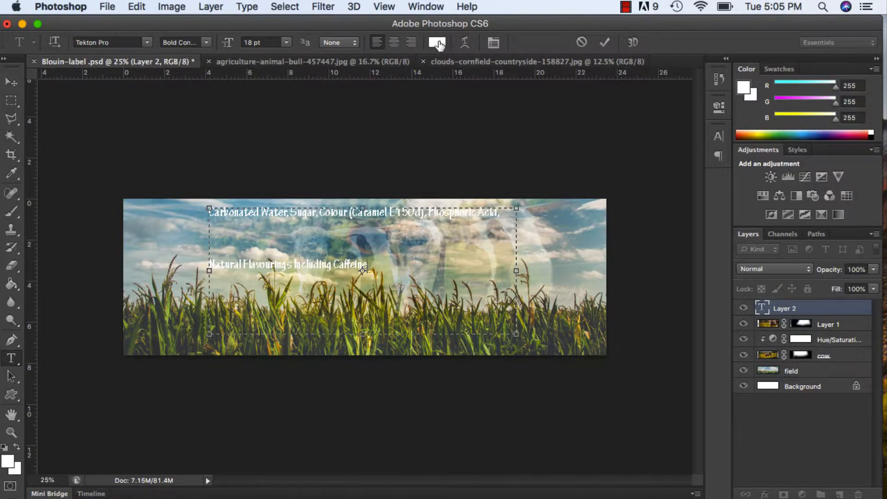
# Change the colour of all the ingredients text to black.
pyautogui.press('super+a')
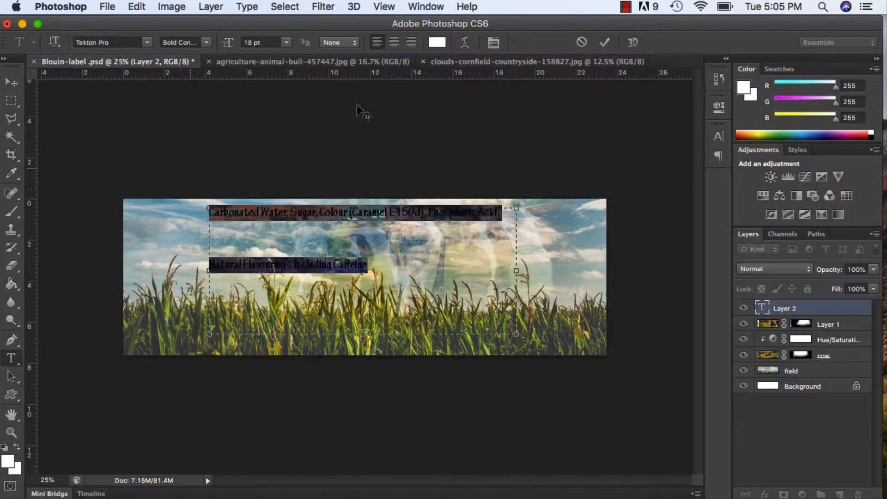
pyautogui.click(437, 42)
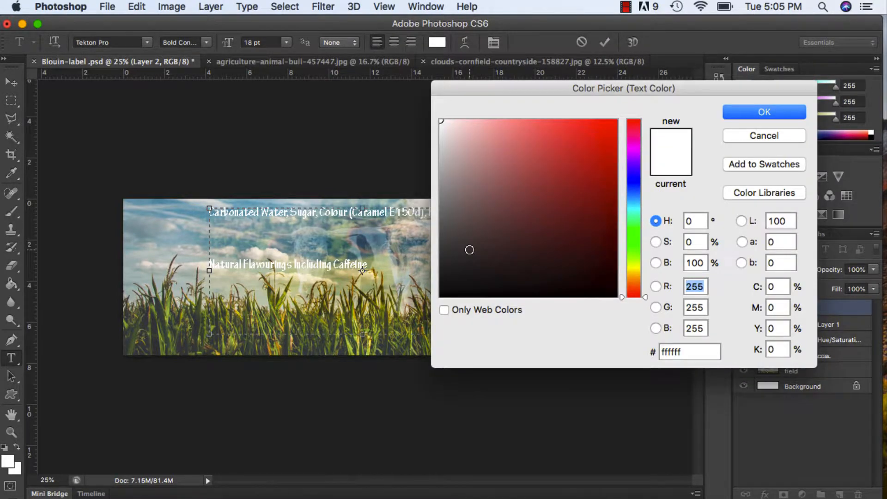
pyautogui.moveTo(469, 250); pyautogui.dragTo(440, 297)
pyautogui.click(756, 112)
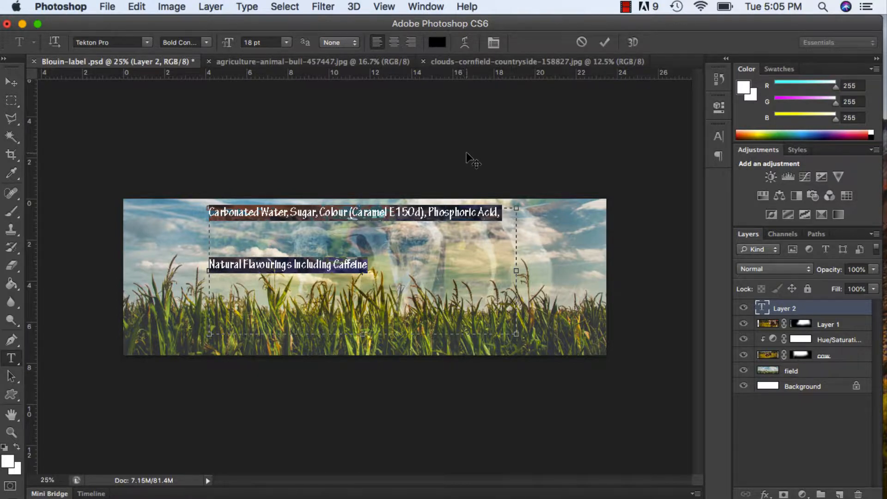
# Set the selected ingredients text to 14 pt with Auto leading.
pyautogui.click(493, 42)
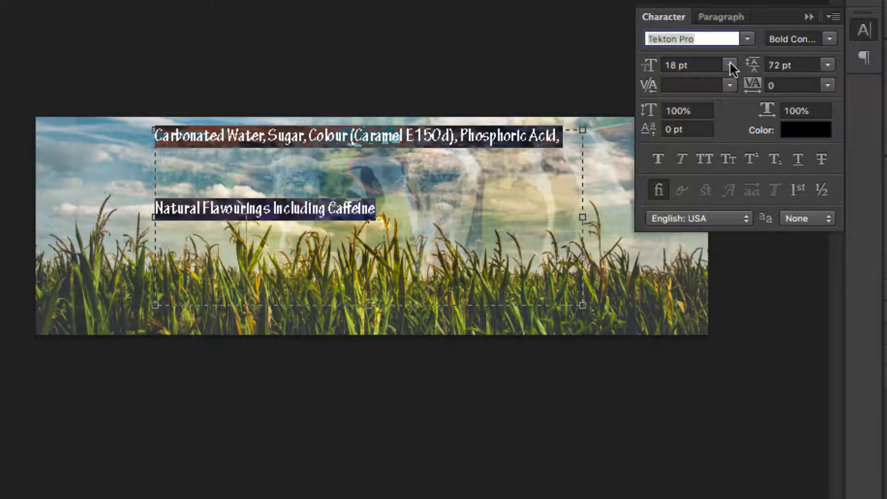
pyautogui.click(622, 161)
pyautogui.click(698, 179)
pyautogui.click(828, 64)
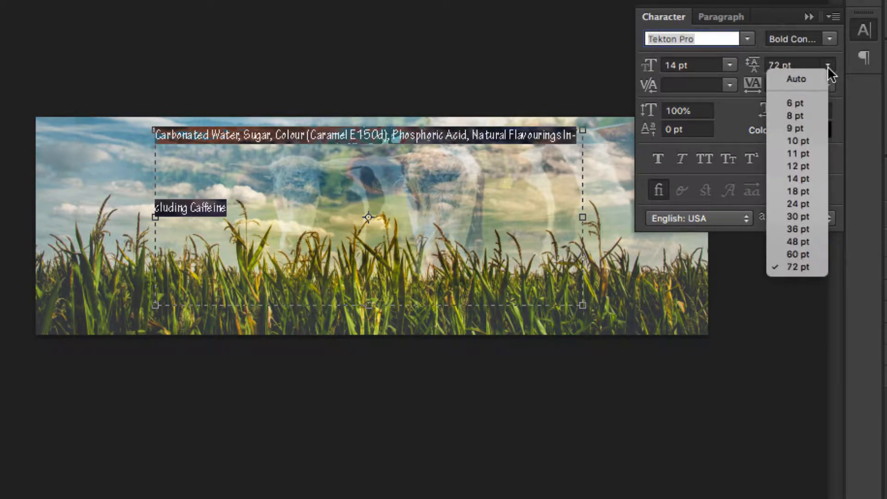
pyautogui.click(796, 79)
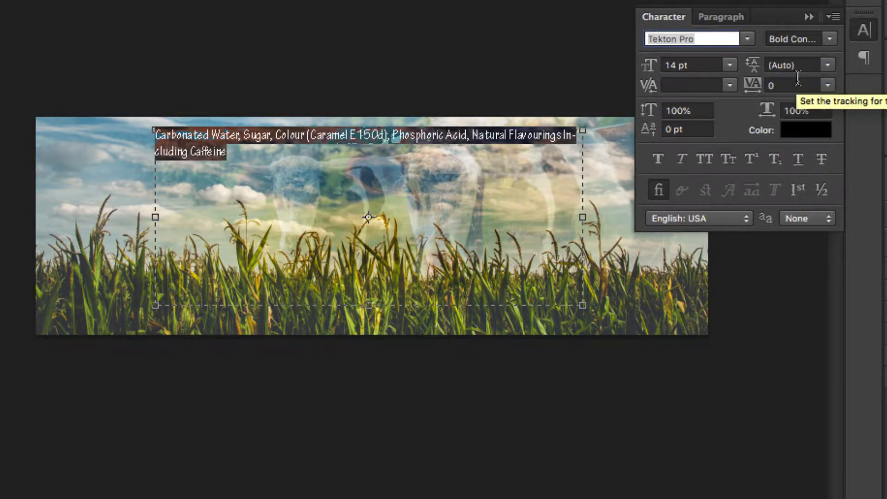
# Try 24 pt leading on the ingredients text and return it to Auto.
pyautogui.click(828, 64)
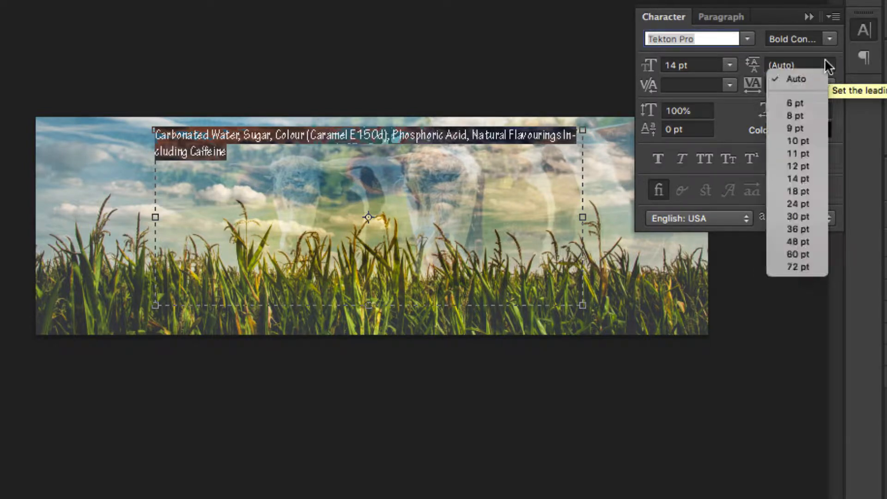
pyautogui.click(809, 211)
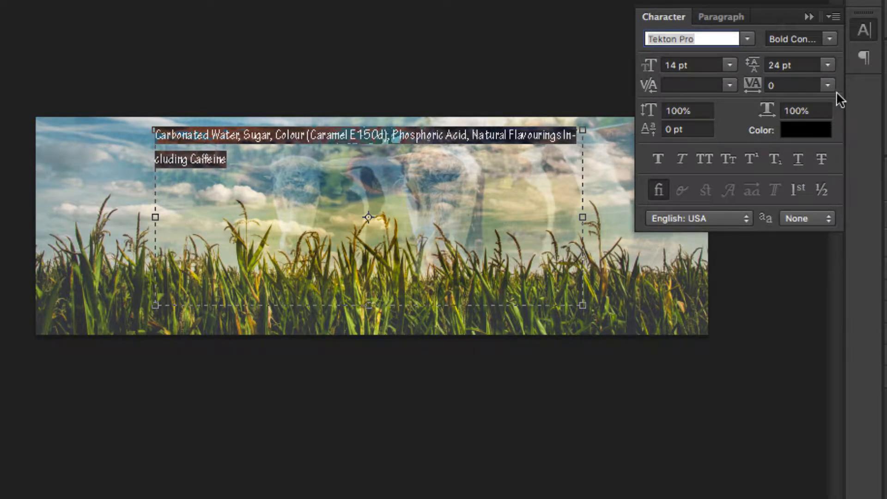
pyautogui.click(828, 64)
pyautogui.click(810, 79)
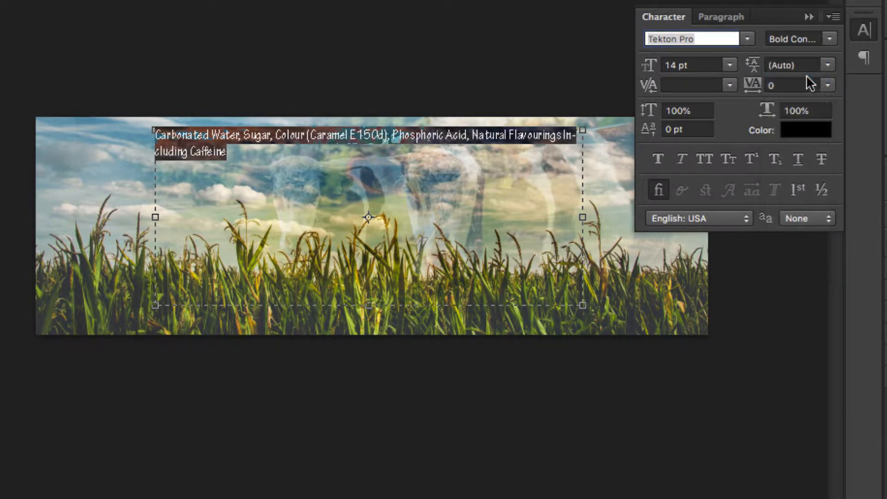
# Try a 200% vertical scale on the ingredients text and restore it to 100%.
pyautogui.click(674, 110)
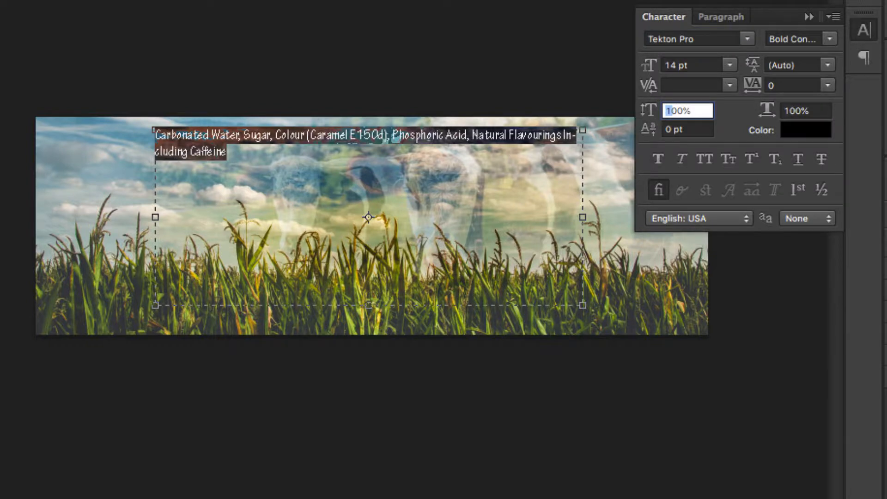
pyautogui.write('2')
pyautogui.press('BackSpace')
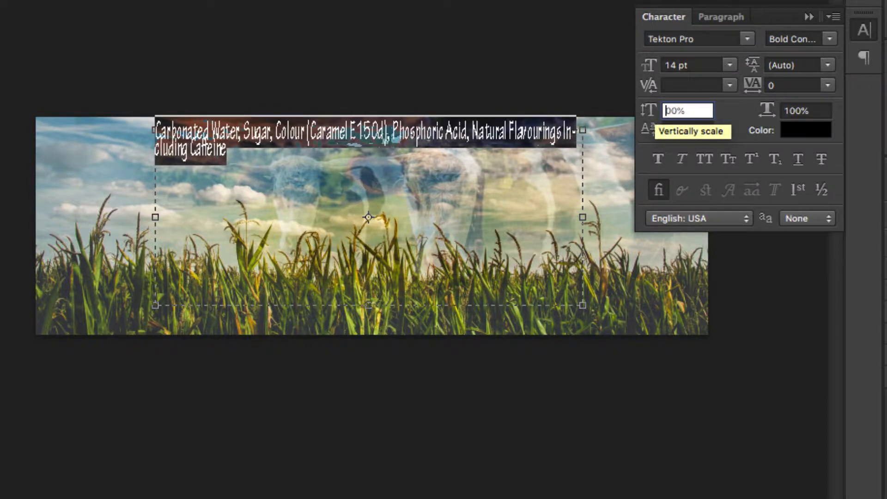
pyautogui.write('1')
# Try a 200% horizontal scale on the ingredients text and restore it to 100%.
pyautogui.click(768, 113)
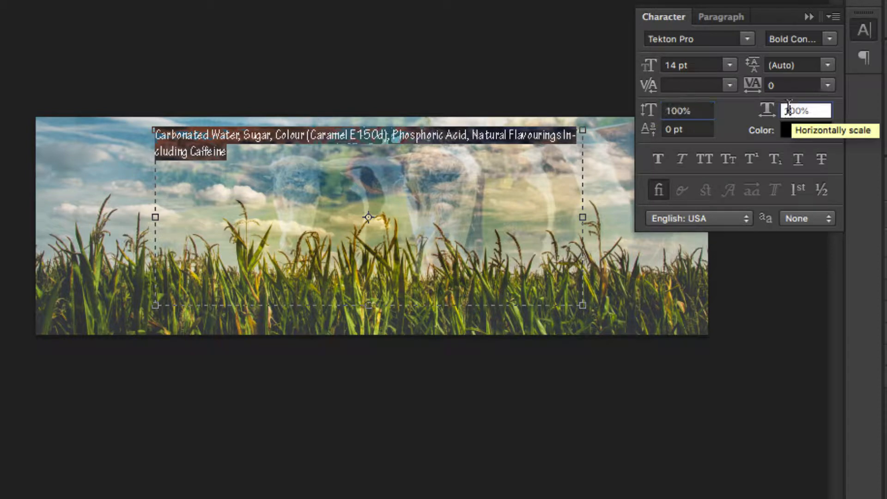
pyautogui.write('2')
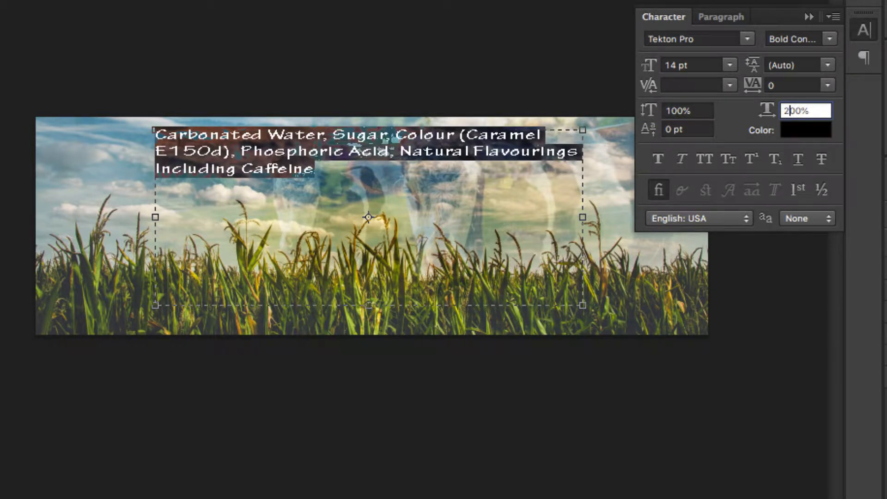
pyautogui.press('BackSpace')
pyautogui.write('1')
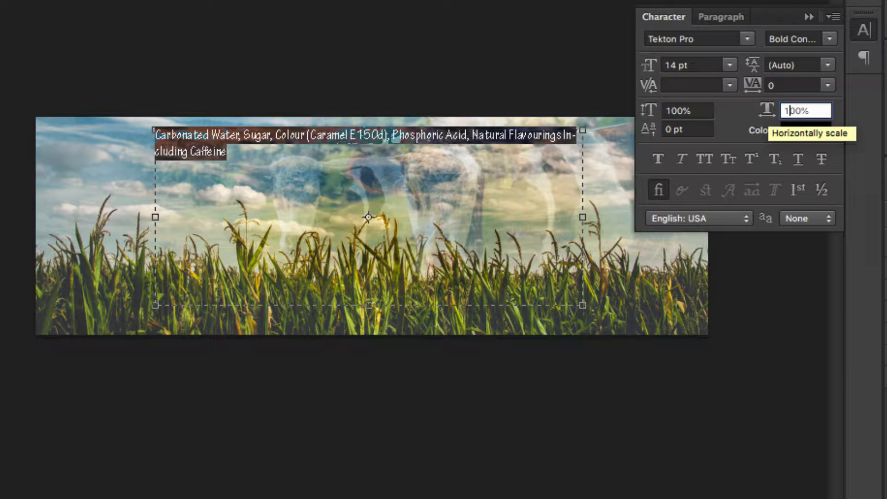
# Try a tracking of 200 on the ingredients text and reset it to 0.
pyautogui.click(828, 85)
pyautogui.click(806, 287)
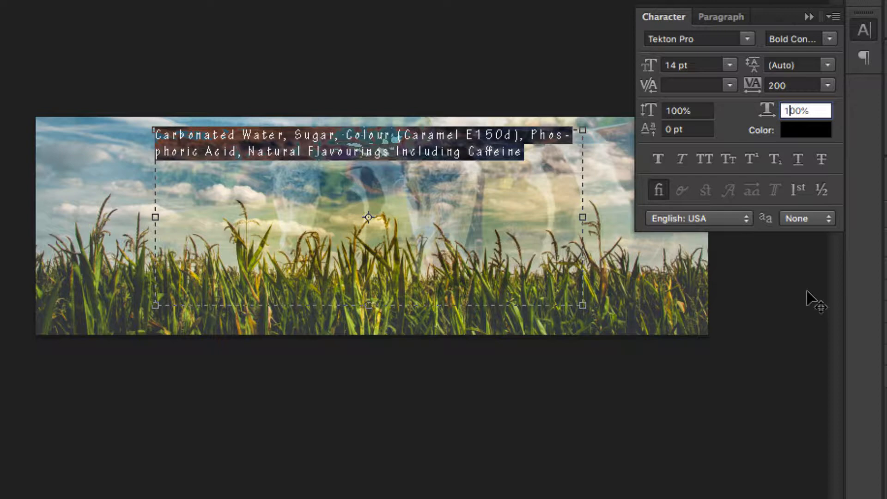
pyautogui.click(827, 86)
pyautogui.click(819, 187)
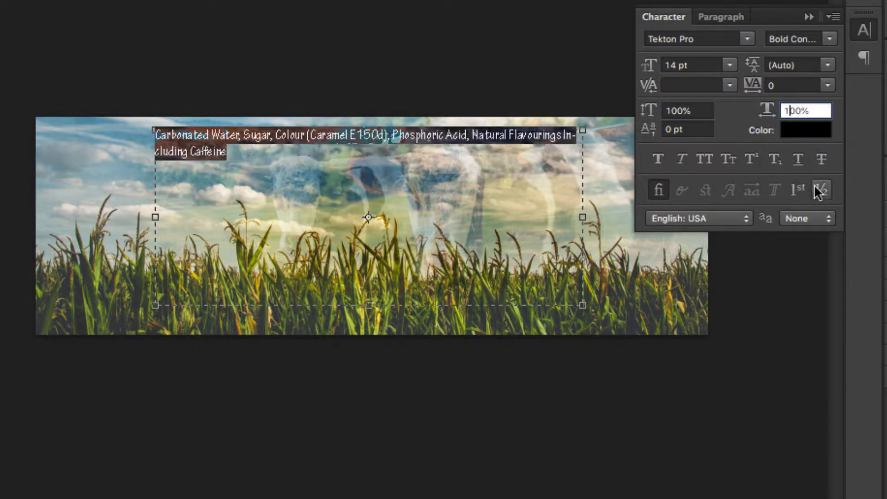
# Try Faux Bold, Faux Italic and All Caps on the ingredients text, turning each style off again.
pyautogui.click(660, 160)
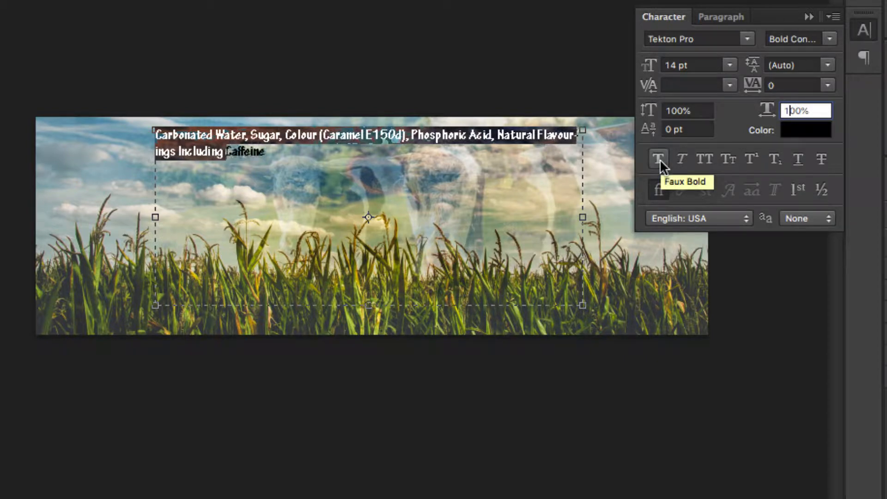
pyautogui.click(660, 160)
pyautogui.click(683, 160)
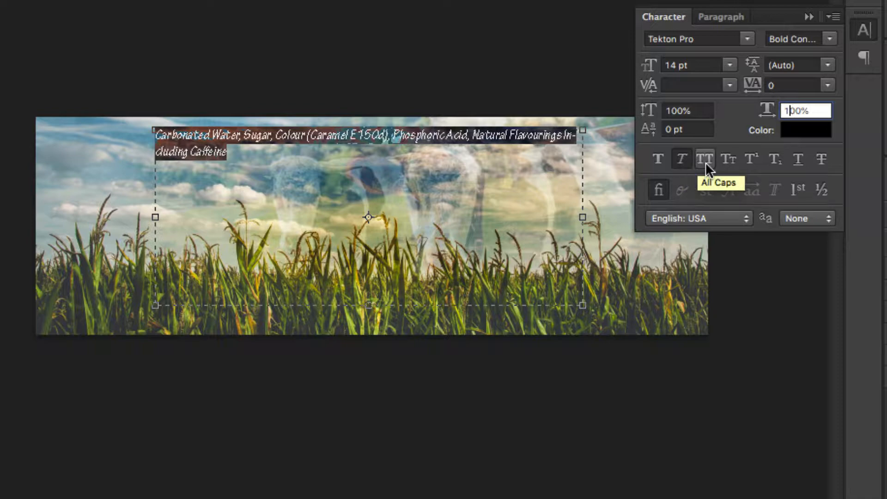
pyautogui.click(706, 162)
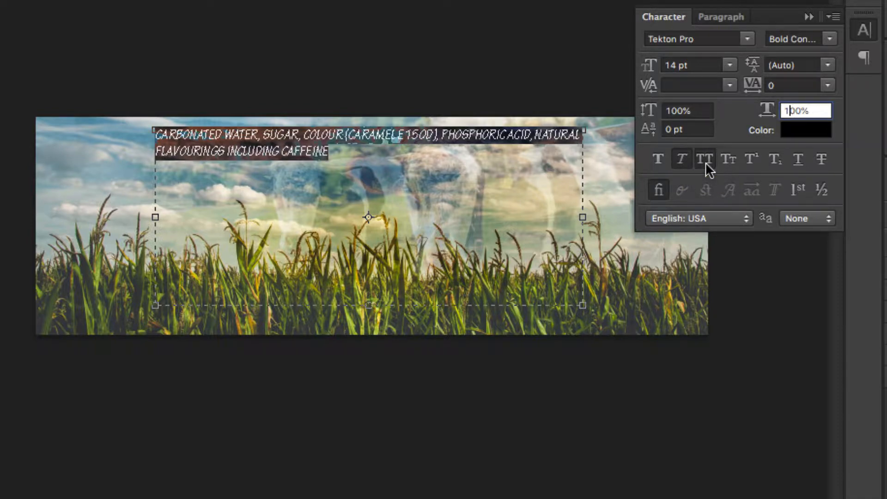
pyautogui.click(681, 159)
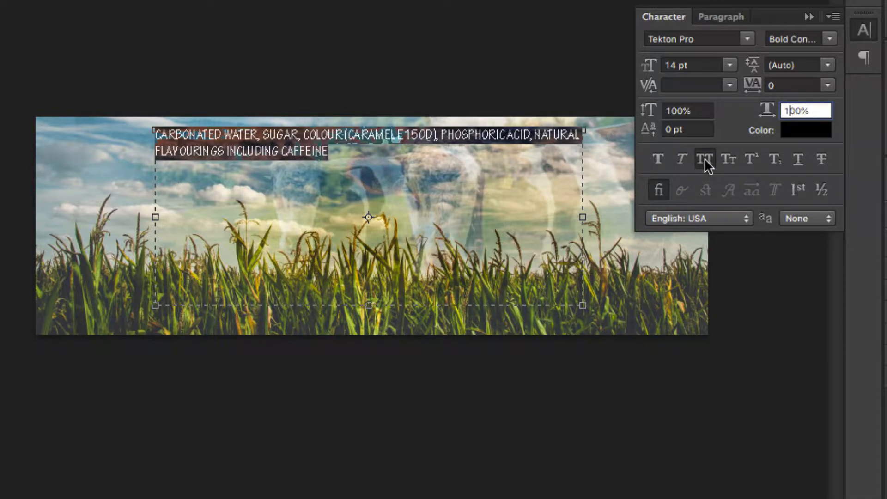
pyautogui.click(705, 161)
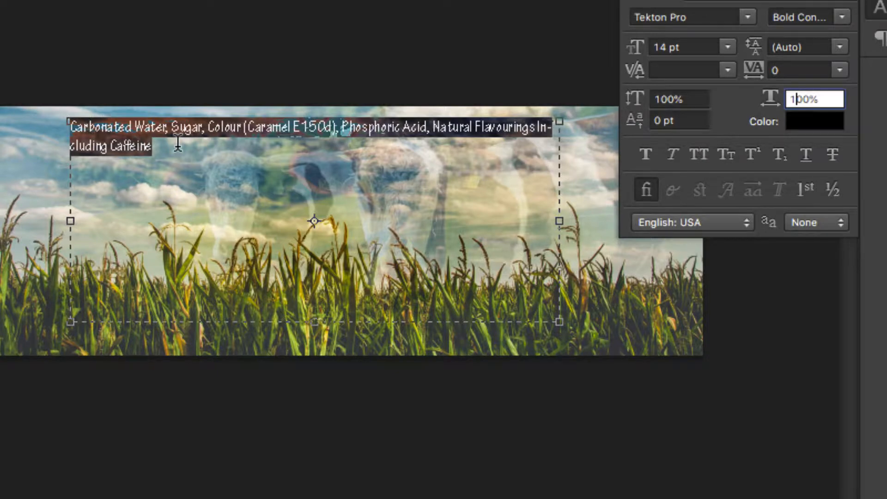
# Insert the heading "INGREDIENTS:" at the start of the text, before "Carbonated Water".
pyautogui.click(71, 123)
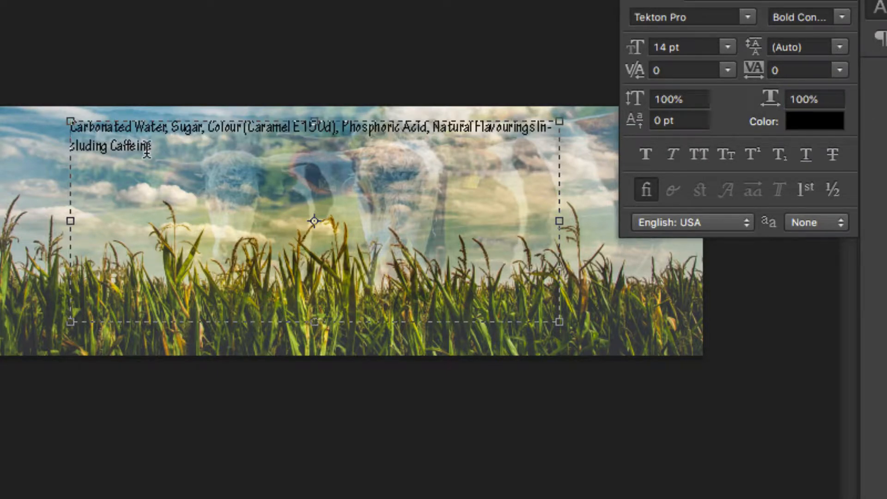
pyautogui.write('INGRED')
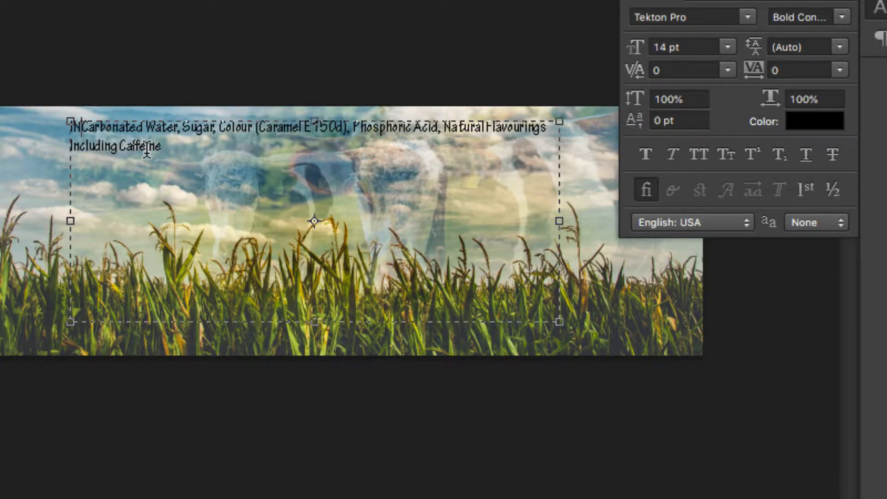
pyautogui.write('IENTS:')
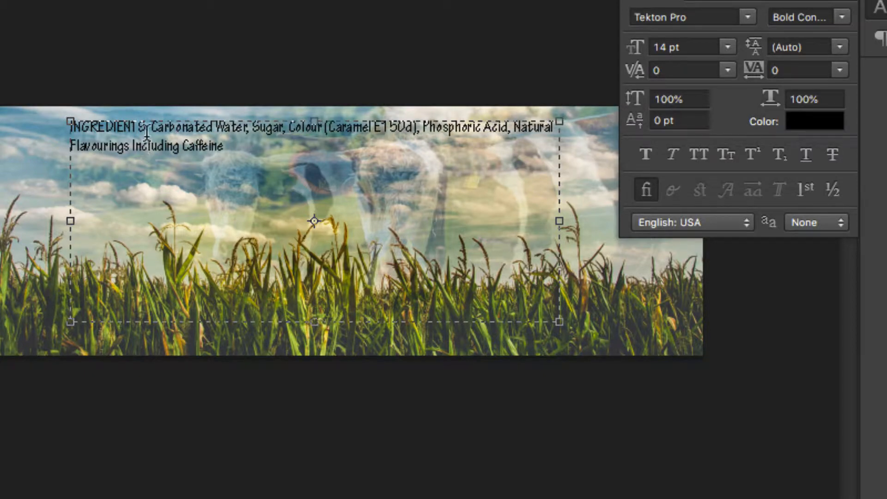
# Set the "INGREDIENTS:" heading to the Bold Extended font style with Faux Bold off.
pyautogui.moveTo(151, 126); pyautogui.dragTo(36, 123)
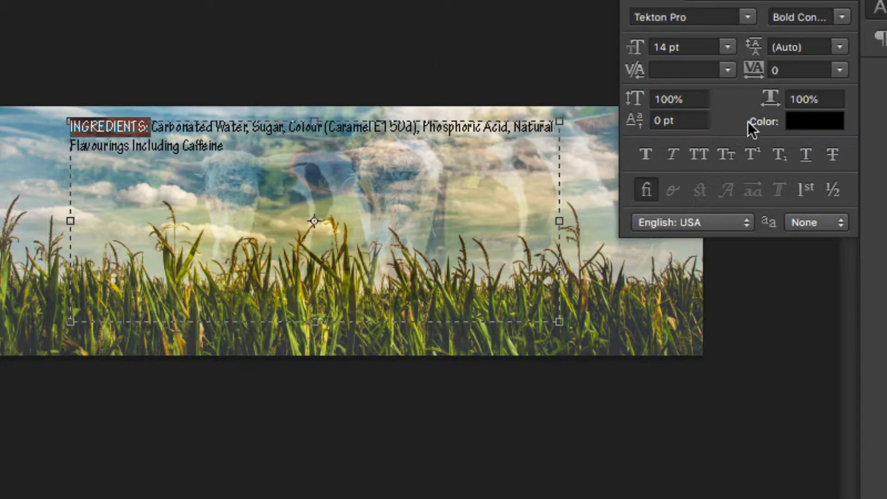
pyautogui.click(645, 153)
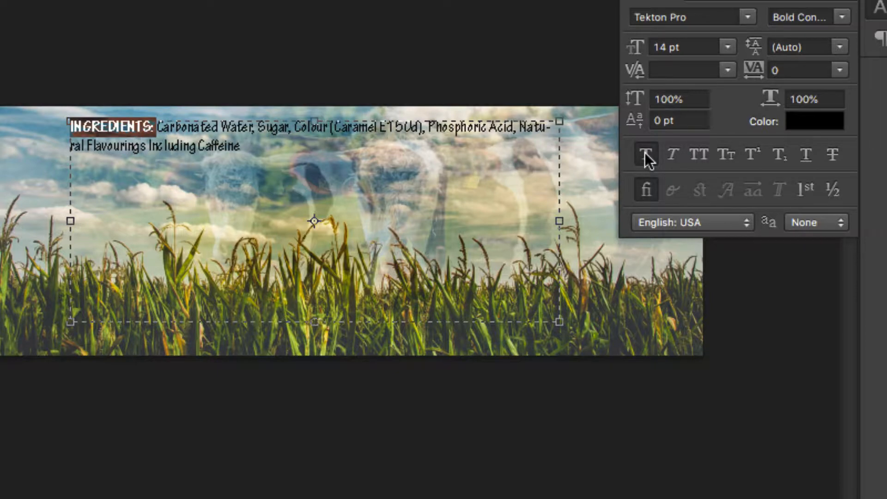
pyautogui.click(843, 16)
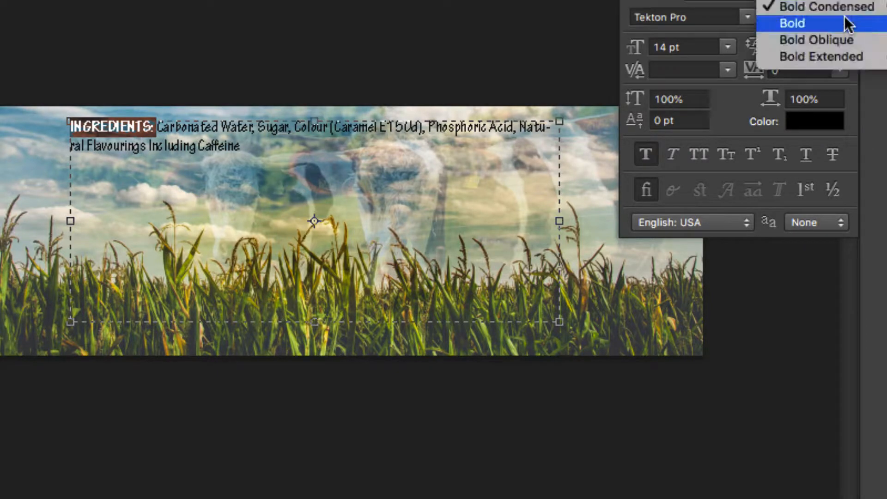
pyautogui.click(850, 54)
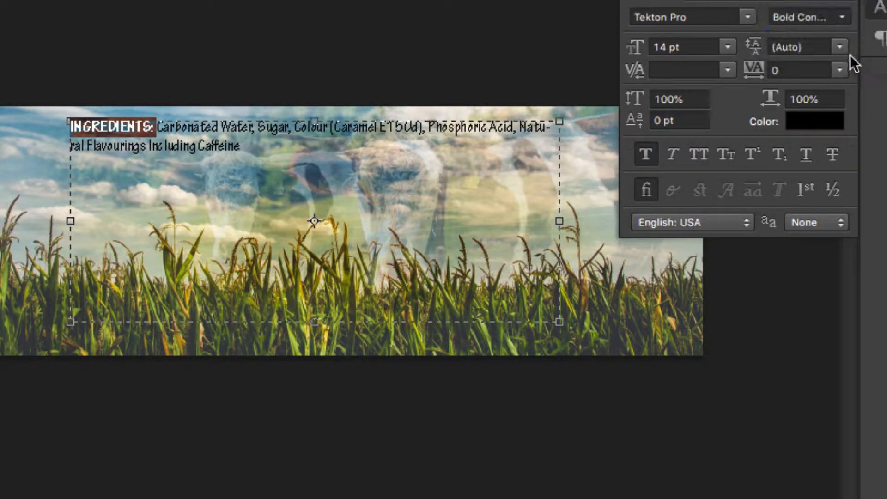
pyautogui.click(648, 156)
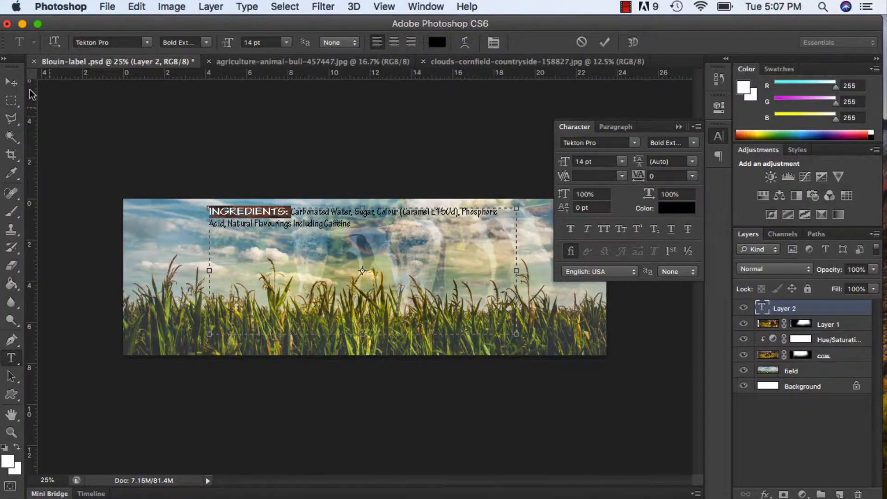
# Move the ingredients text layer to the upper-left corner area of the label.
pyautogui.click(10, 82)
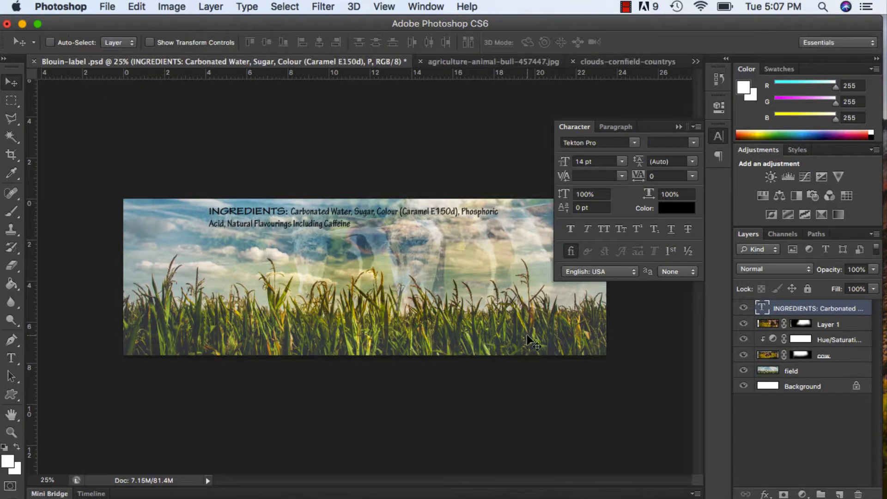
pyautogui.moveTo(416, 213); pyautogui.dragTo(345, 216)
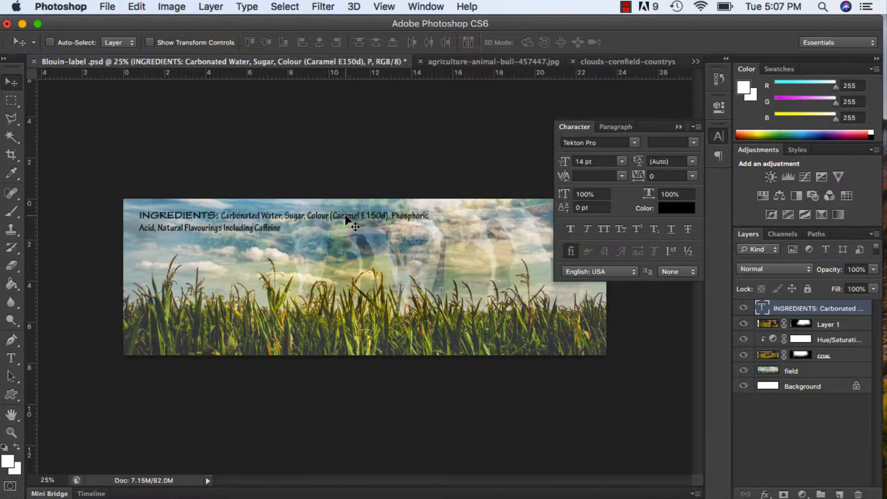
# Rotate the ingredients text 90° clockwise with Free Transform so it reads down the label.
pyautogui.press('super+t')
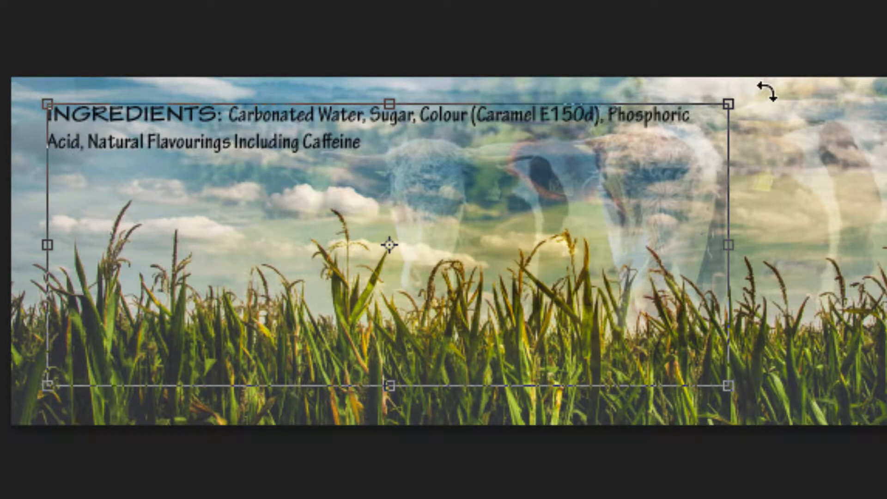
pyautogui.moveTo(767, 91); pyautogui.dragTo(567, 395)
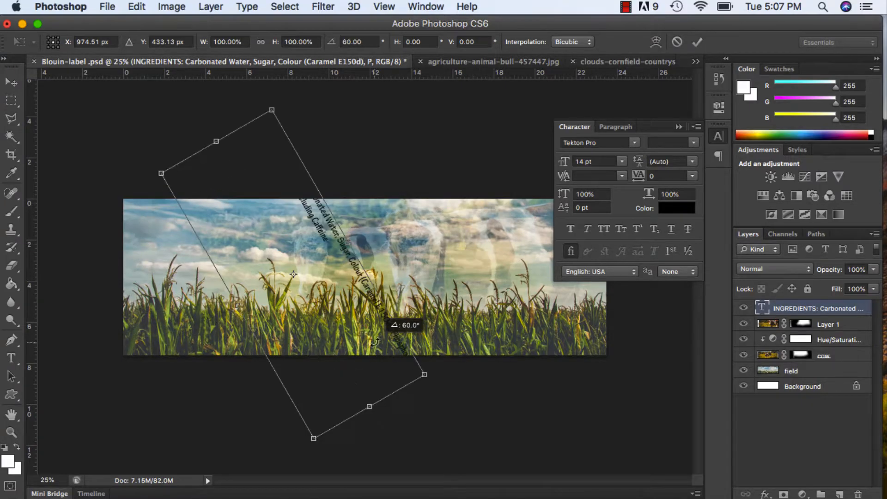
pyautogui.moveTo(375, 342); pyautogui.dragTo(326, 368)
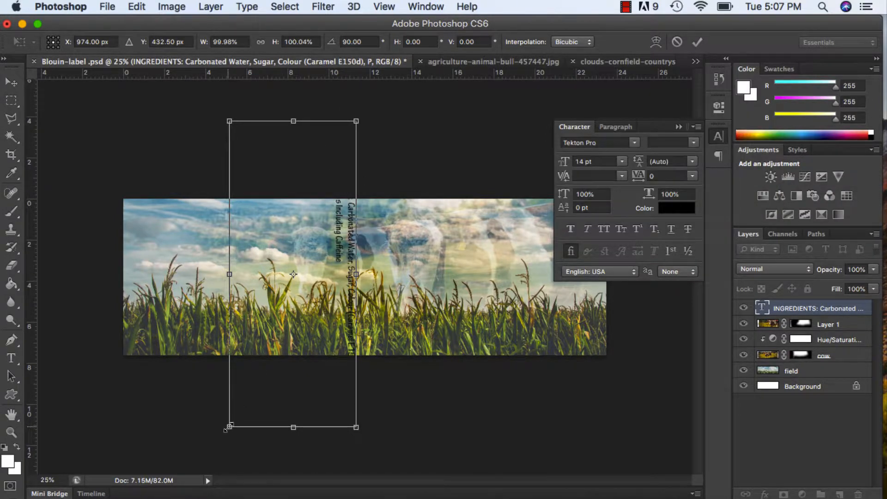
# Scale the rotated ingredients text to about 48% so it fits the label's height, and move it along the label's left edge.
pyautogui.moveTo(228, 429); pyautogui.dragTo(262, 349)
pyautogui.moveTo(356, 121); pyautogui.dragTo(300, 299)
pyautogui.moveTo(315, 277); pyautogui.dragTo(394, 249)
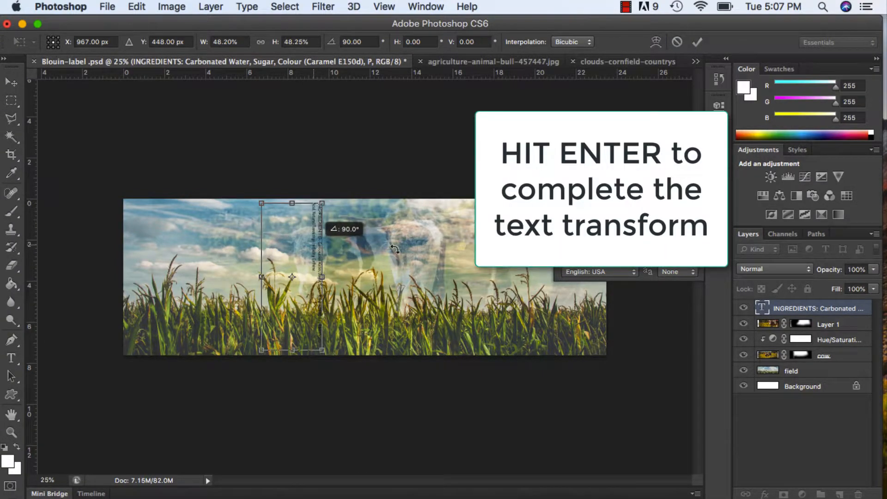
pyautogui.press('Return')
pyautogui.moveTo(315, 243); pyautogui.dragTo(135, 245)
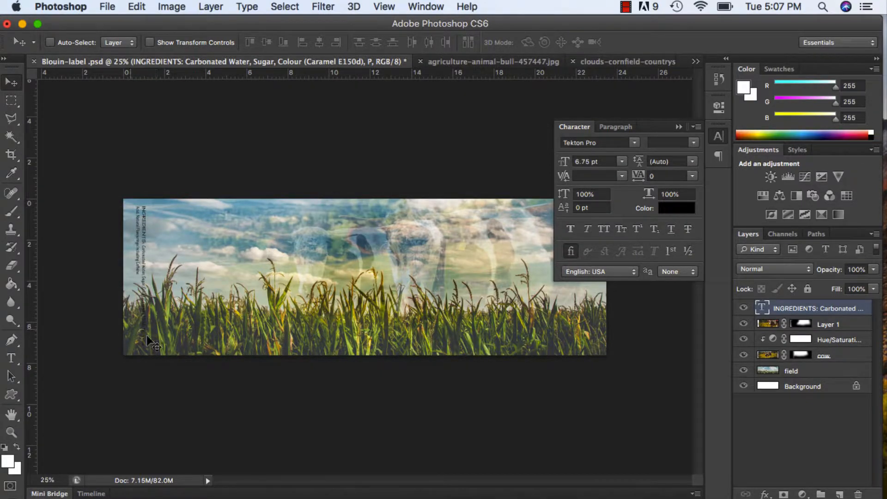
# Examine the rotated ingredients text up close along the label's left edge.
pyautogui.press('z')
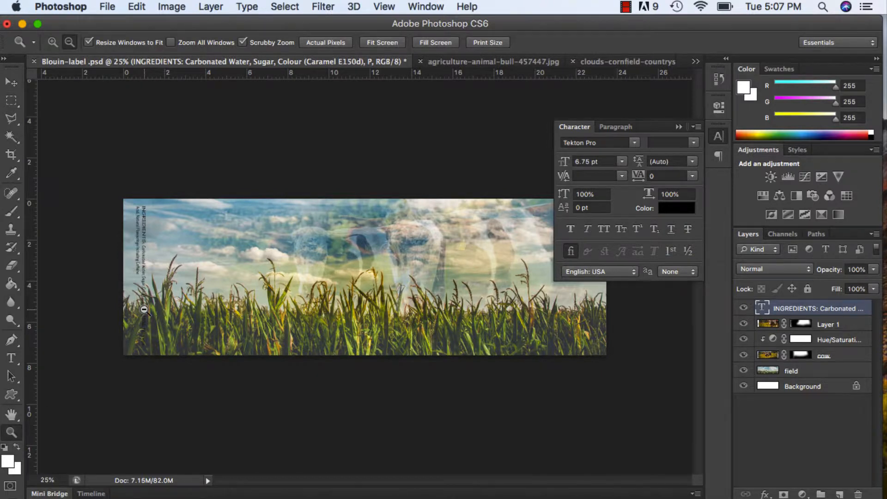
pyautogui.keyDown('alt'); pyautogui.click(148, 310); pyautogui.keyUp('alt')
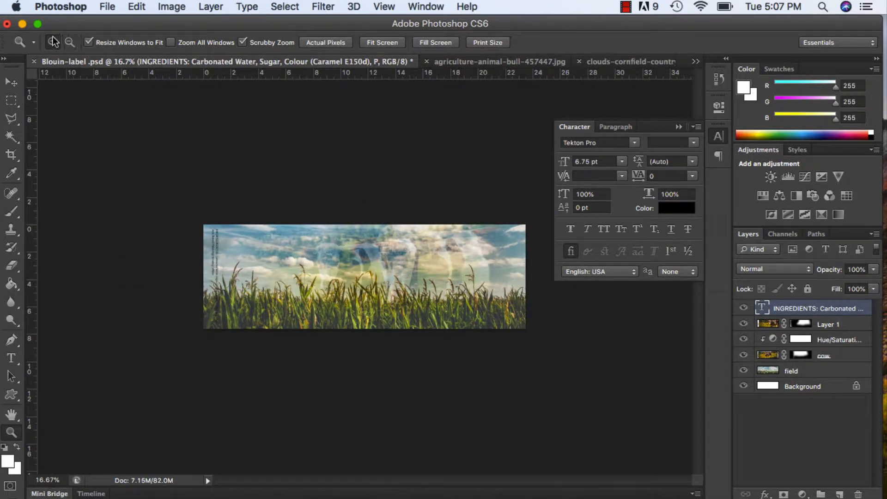
pyautogui.click(217, 250)
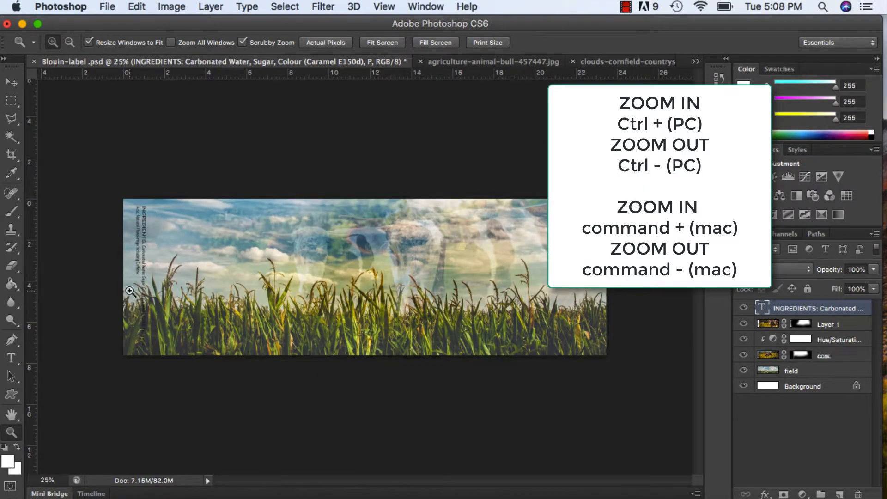
pyautogui.click(106, 282)
pyautogui.click(106, 282)
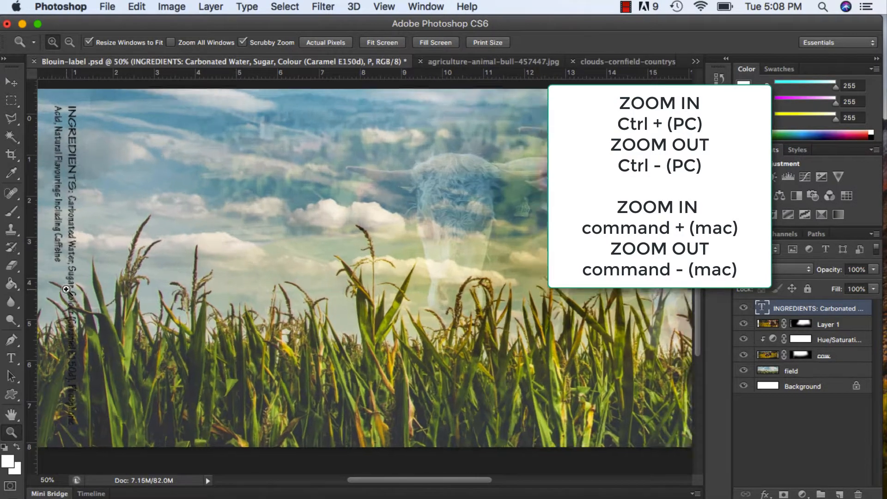
pyautogui.click(118, 282)
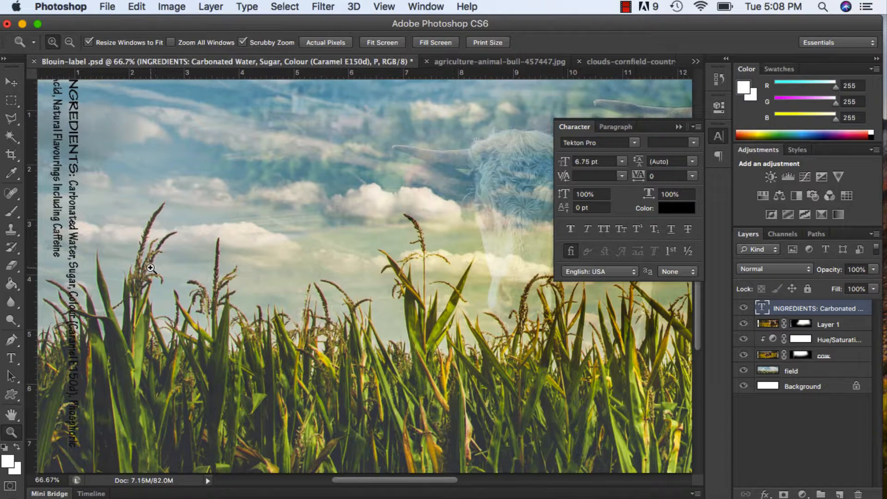
pyautogui.click(14, 416)
pyautogui.moveTo(211, 300); pyautogui.dragTo(295, 319)
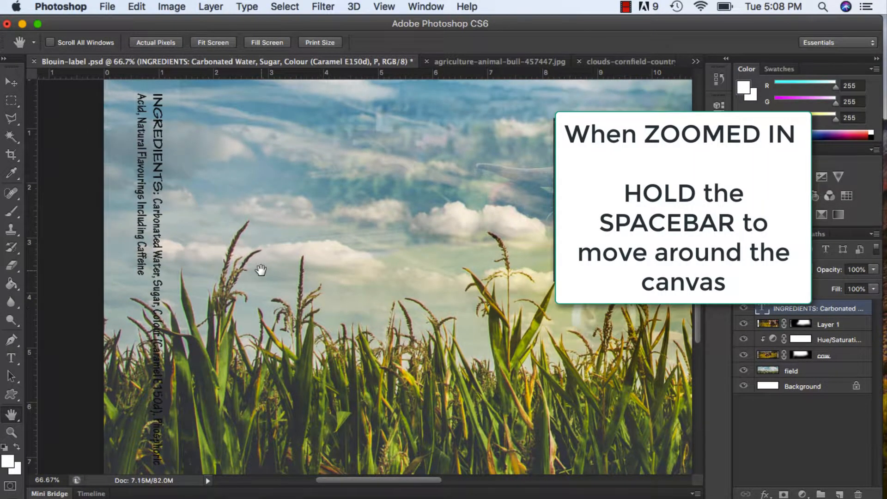
pyautogui.moveTo(257, 271)
pyautogui.mouseDown()
pyautogui.moveTo(331, 317)
pyautogui.moveTo(269, 215)
pyautogui.moveTo(247, 264)
pyautogui.mouseUp()
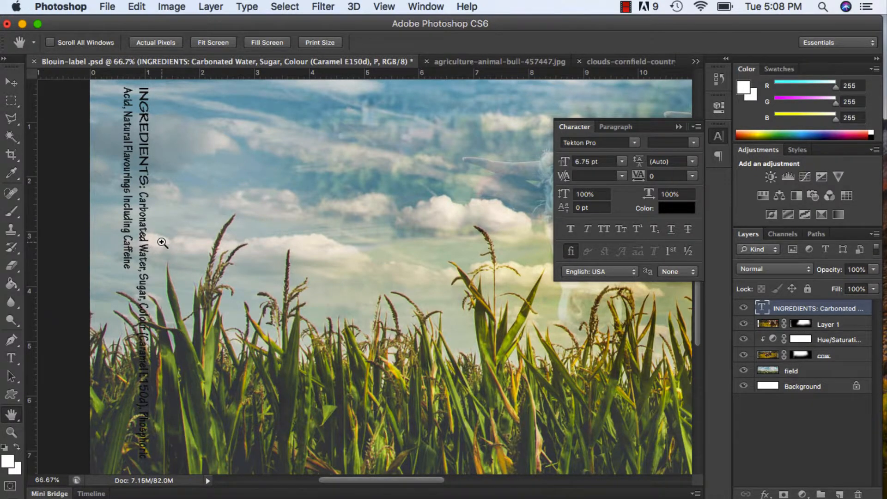
pyautogui.keyDown('alt'); pyautogui.click(162, 243); pyautogui.keyUp('alt')
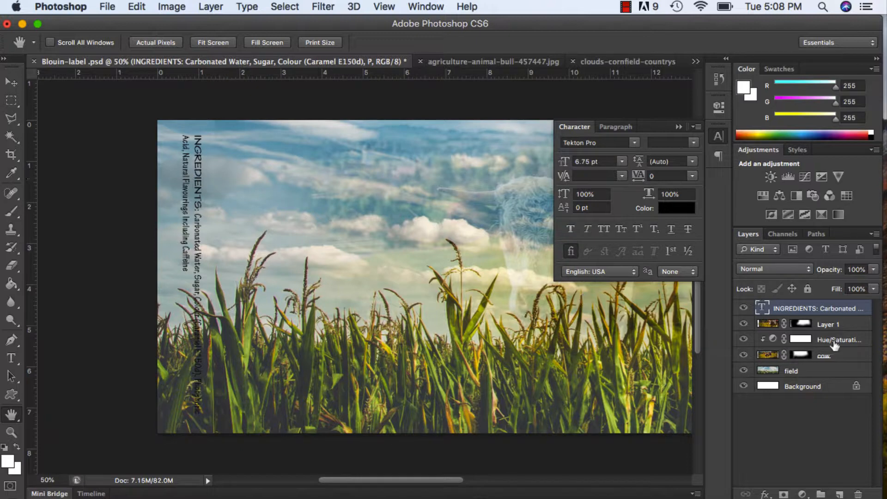
# Add a new layer named "box" between Layer 1 and the ingredients text layer.
pyautogui.click(853, 326)
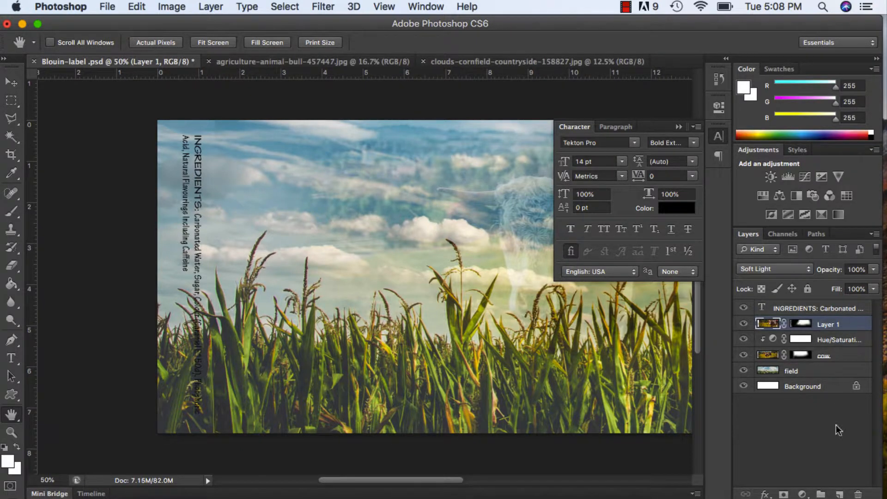
pyautogui.click(840, 494)
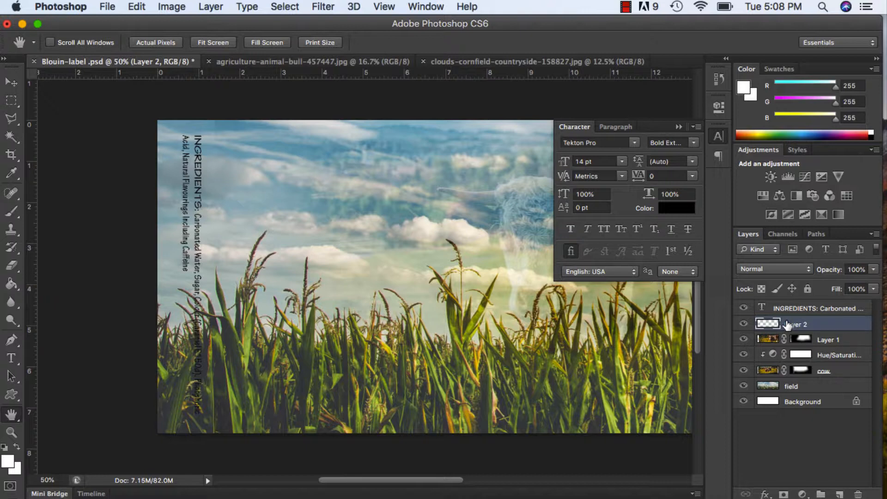
pyautogui.doubleClick(790, 324)
pyautogui.write('box')
pyautogui.press('Return')
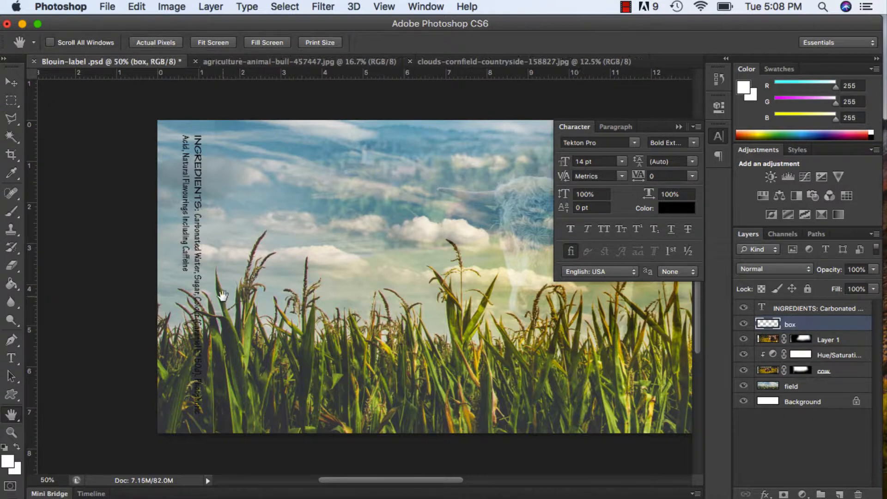
# Draw a white rectangle about 161 × 860 px behind the ingredients text with the Rectangle Tool.
pyautogui.click(7, 461)
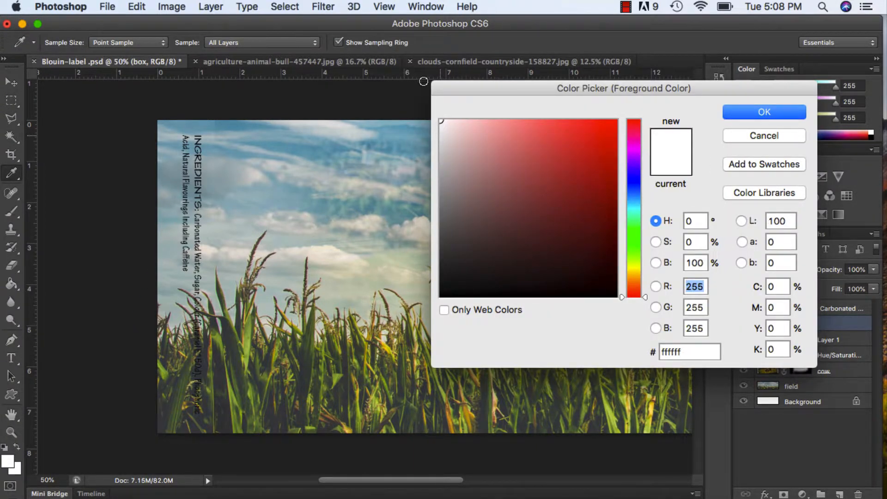
pyautogui.click(739, 112)
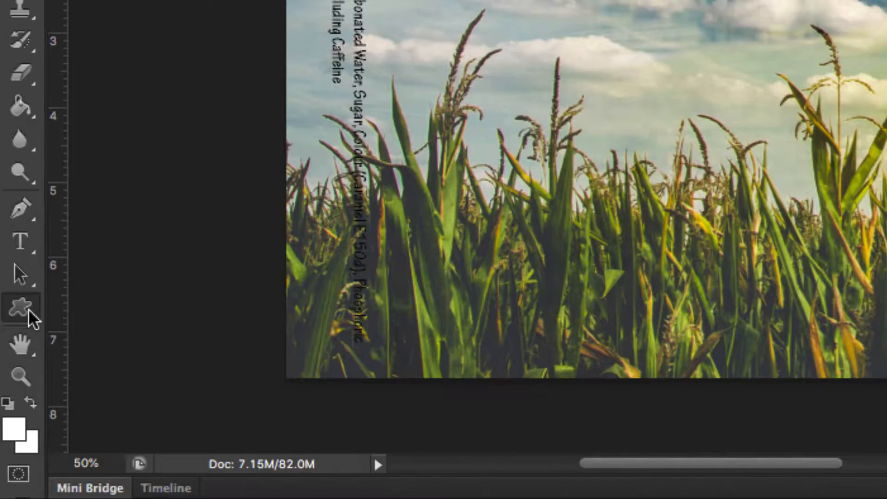
pyautogui.click(14, 395)
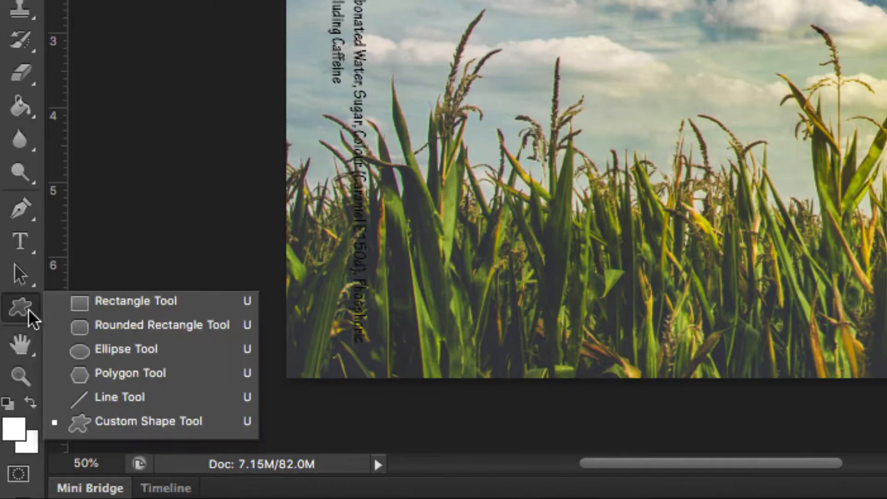
pyautogui.click(84, 302)
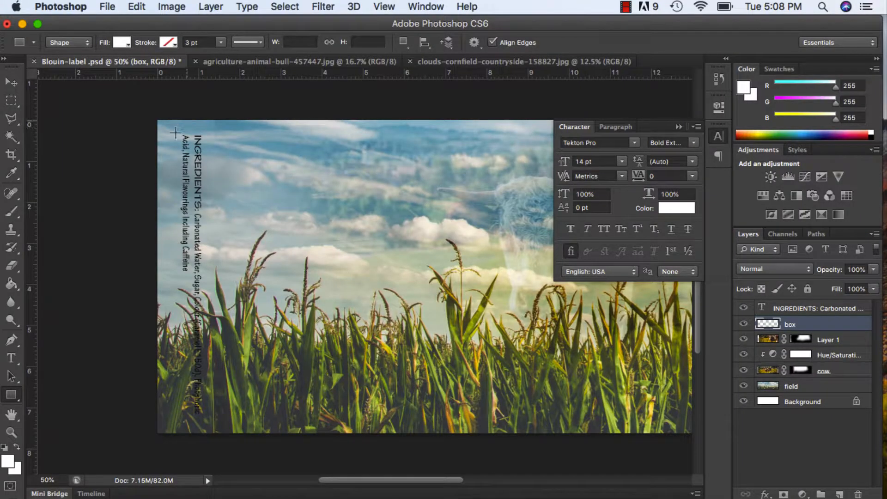
pyautogui.moveTo(165, 126); pyautogui.dragTo(220, 425)
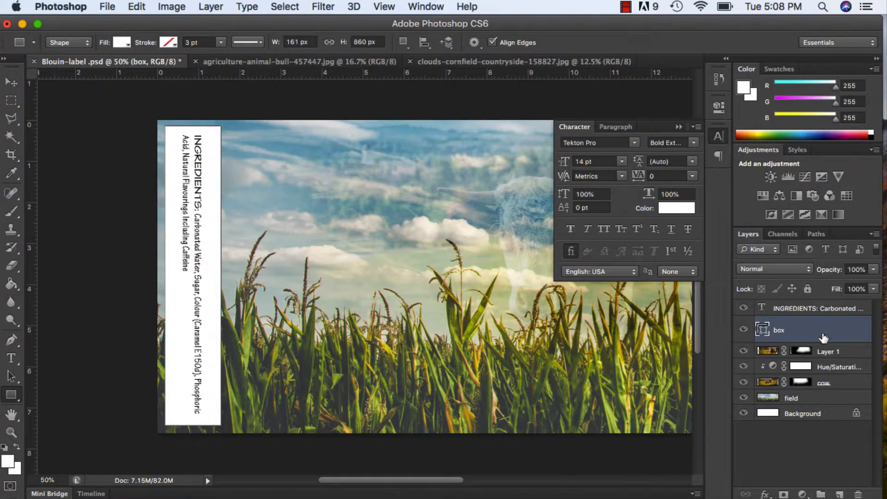
# Try the Lighten blend mode on the box layer and settle on Soft Light.
pyautogui.click(804, 269)
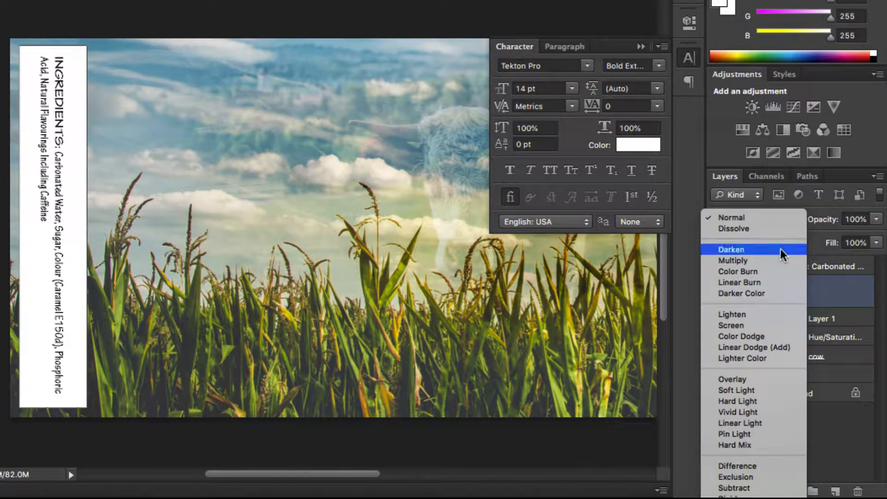
pyautogui.click(773, 315)
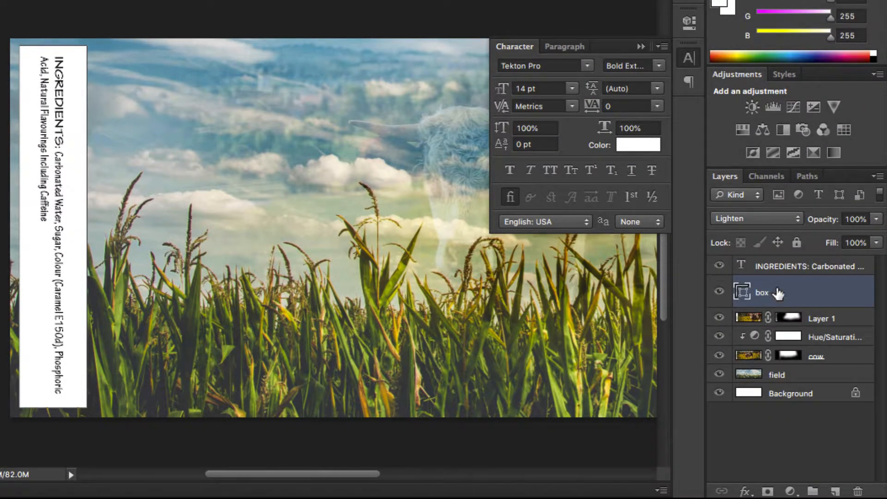
pyautogui.click(783, 220)
pyautogui.click(783, 295)
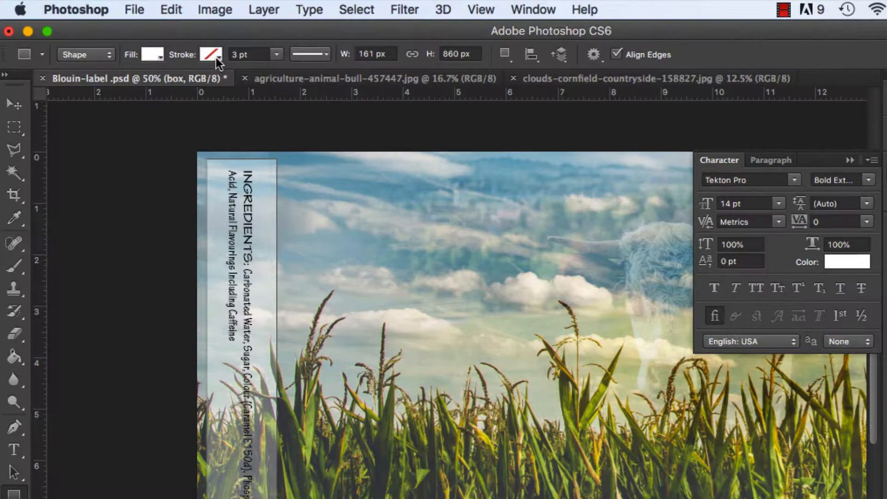
# Try a blue 3.59 pt stroke on the box and set the stroke back to none.
pyautogui.click(28, 0)
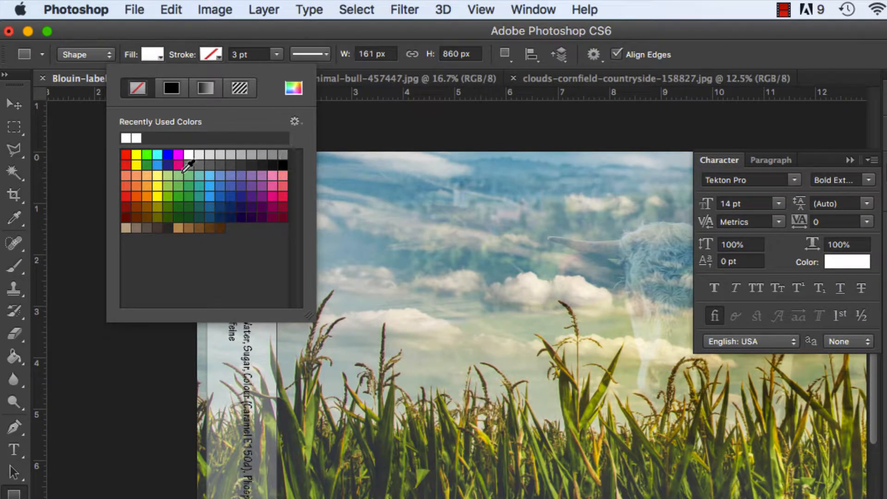
pyautogui.click(167, 154)
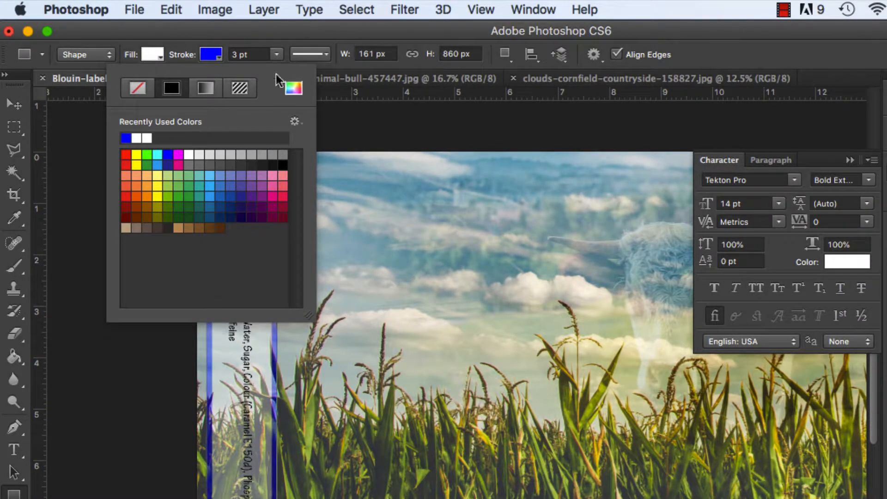
pyautogui.click(277, 55)
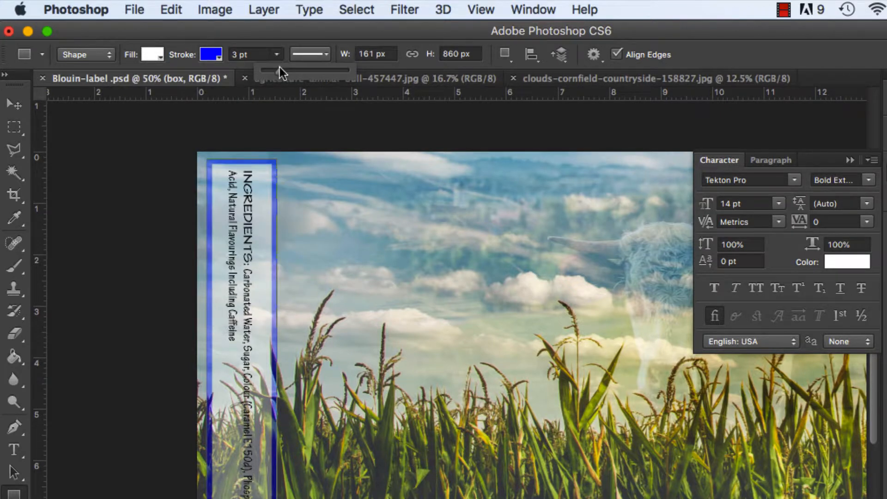
pyautogui.moveTo(279, 68)
pyautogui.mouseDown()
pyautogui.moveTo(320, 72)
pyautogui.moveTo(279, 72)
pyautogui.mouseUp()
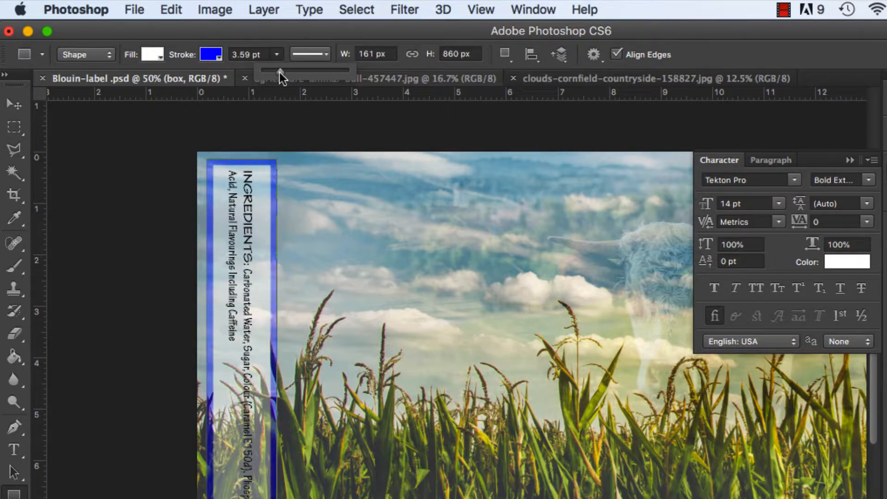
pyautogui.click(212, 57)
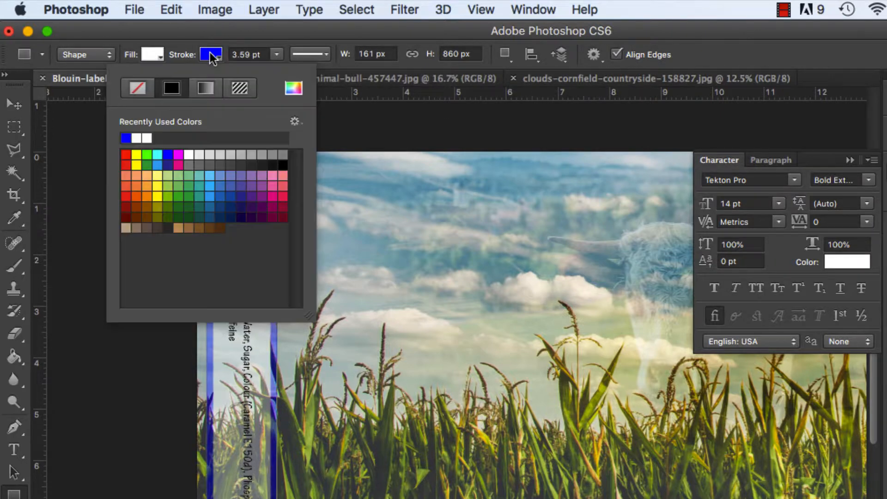
pyautogui.click(138, 88)
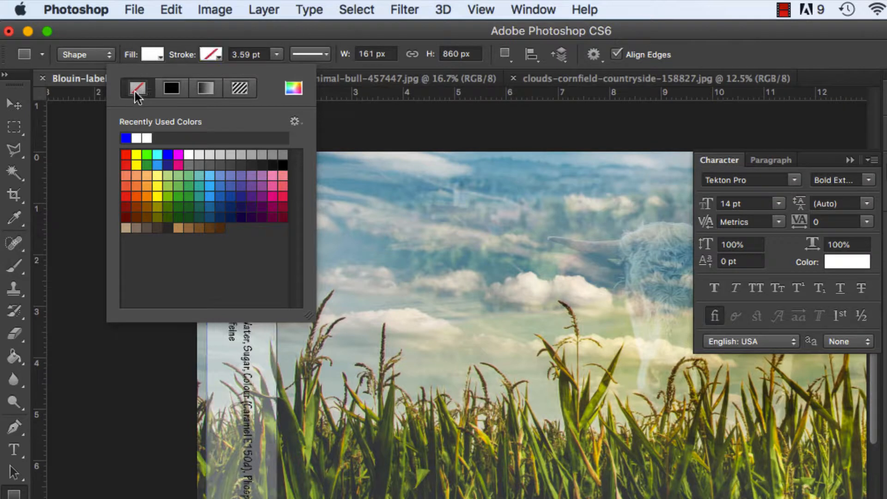
pyautogui.click(199, 30)
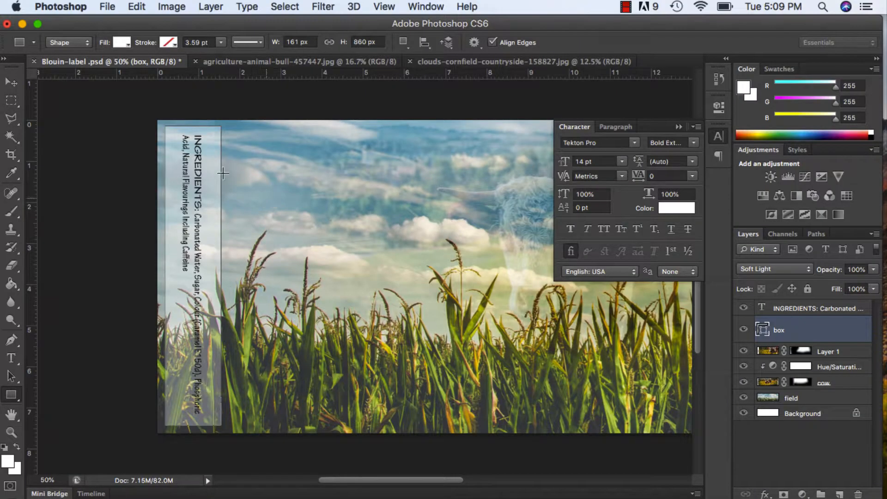
# Set the box layer's opacity to 55% and select the ingredients text layer.
pyautogui.click(796, 310)
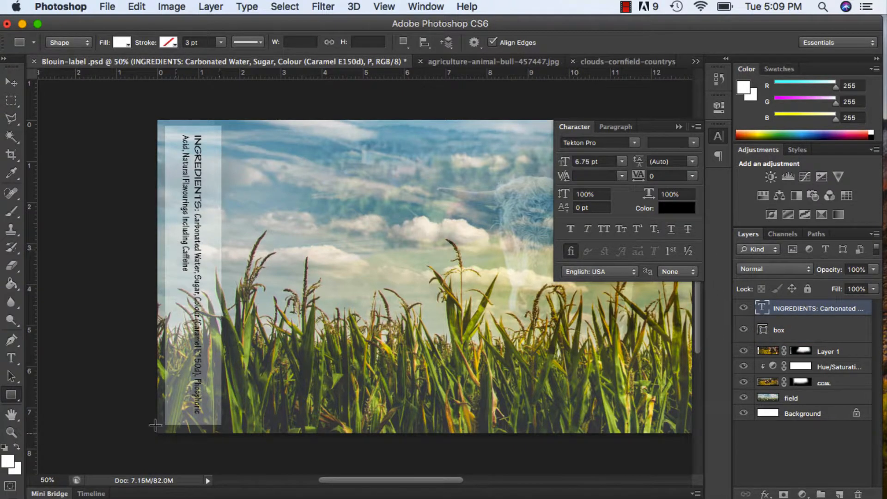
pyautogui.click(821, 333)
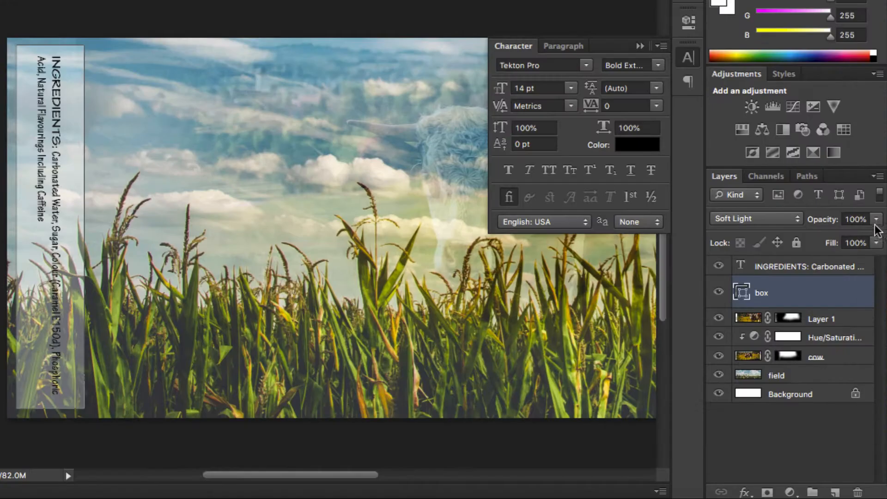
pyautogui.click(873, 269)
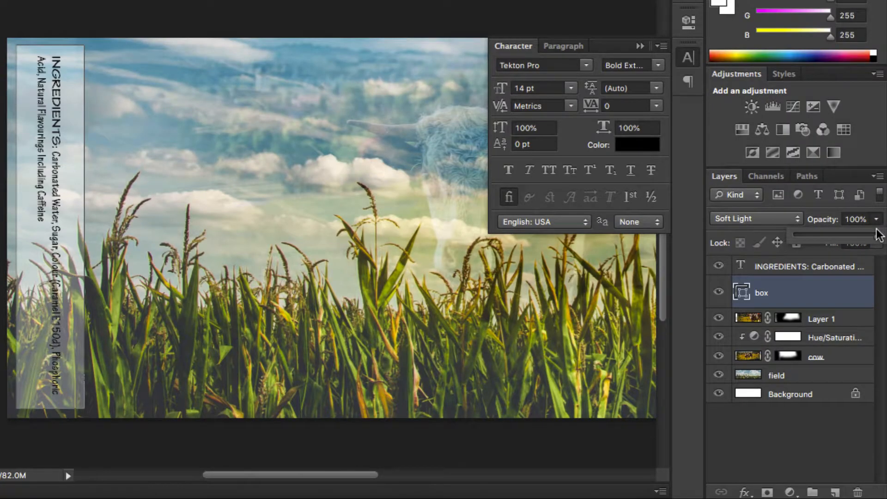
pyautogui.moveTo(839, 235); pyautogui.dragTo(839, 234)
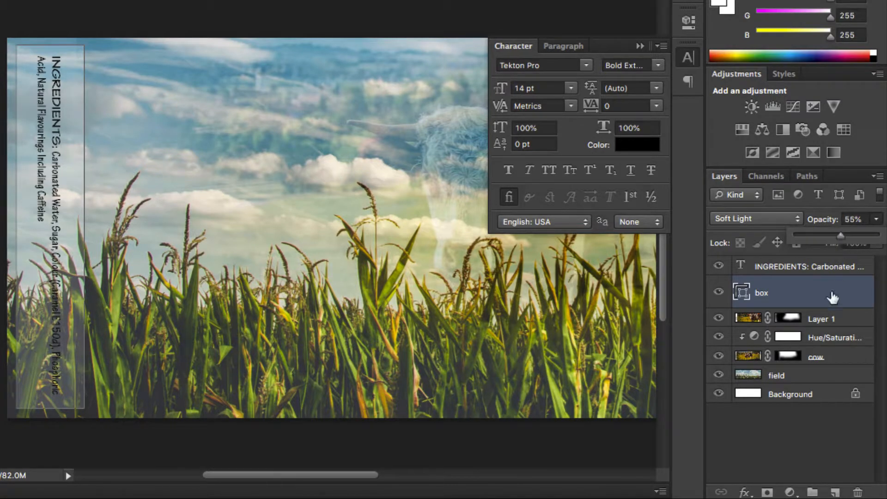
pyautogui.click(842, 272)
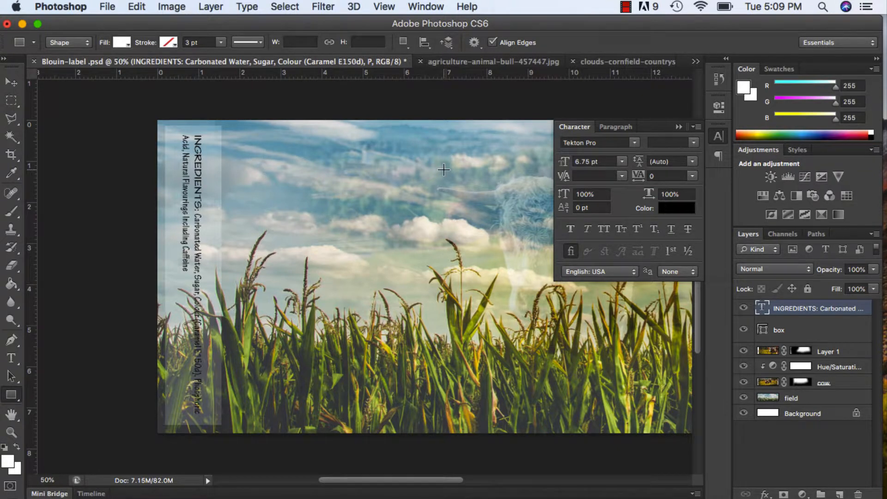
# Try the Trajan Pro font on the ingredients text layer and undo the font change.
pyautogui.click(14, 360)
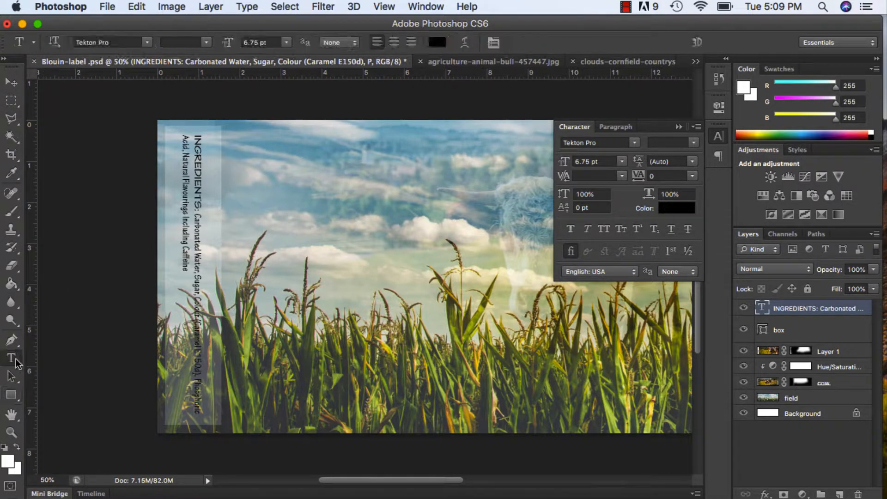
pyautogui.click(147, 43)
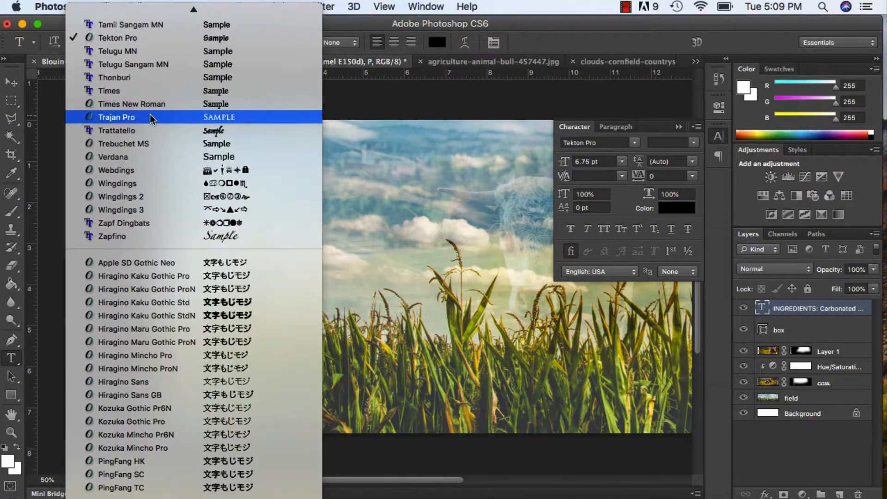
pyautogui.press('Escape')
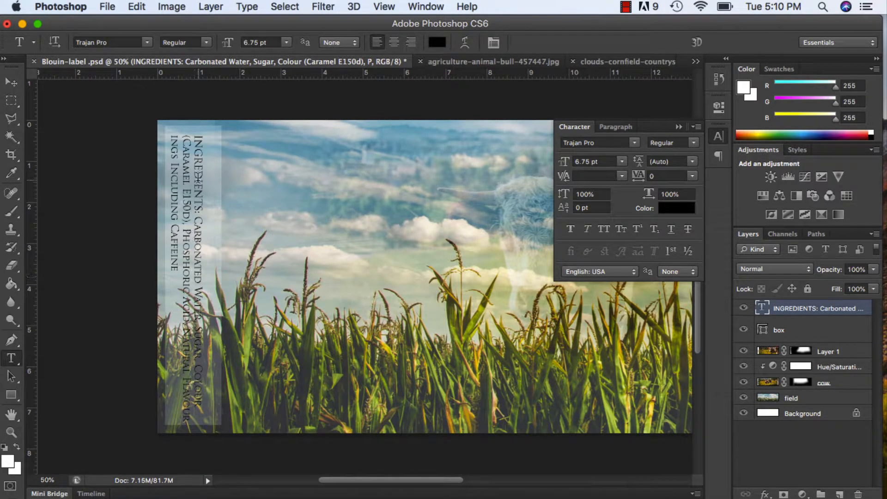
pyautogui.press('super+z')
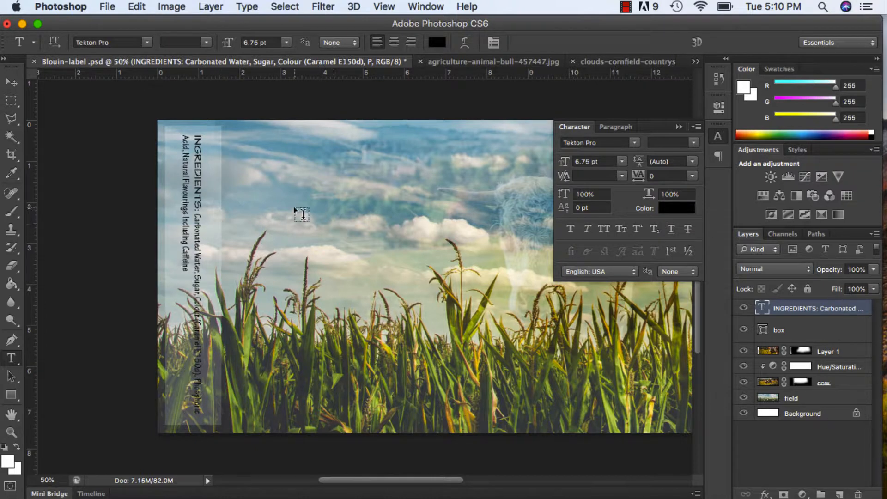
# Add the title "New Milk" as 14 pt text on a new layer and move it into the sky area.
pyautogui.click(840, 494)
pyautogui.click(246, 148)
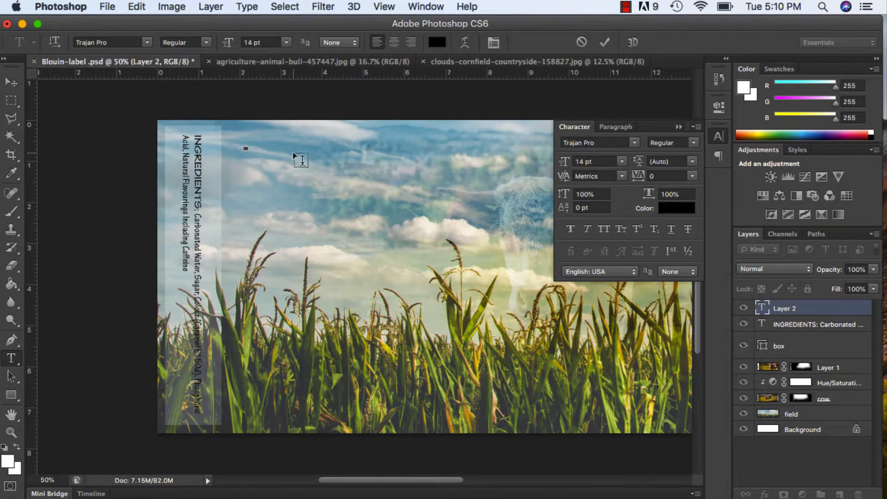
pyautogui.write('New M')
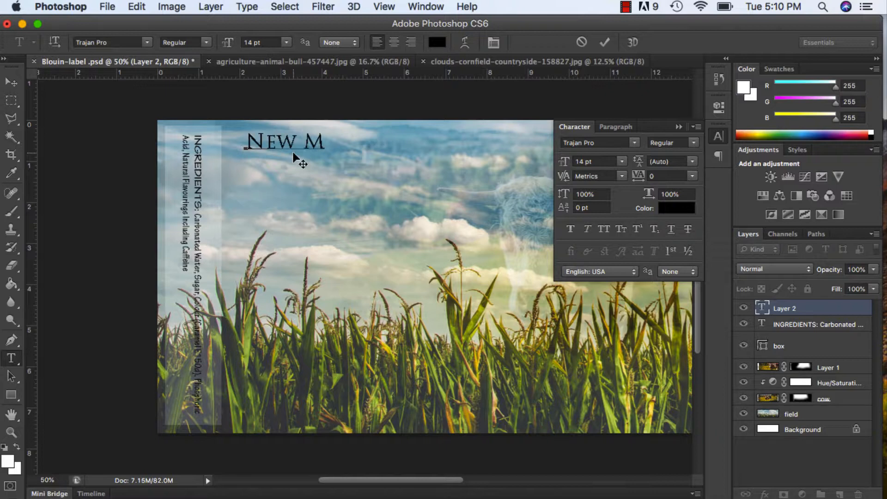
pyautogui.write('ilk')
pyautogui.click(11, 83)
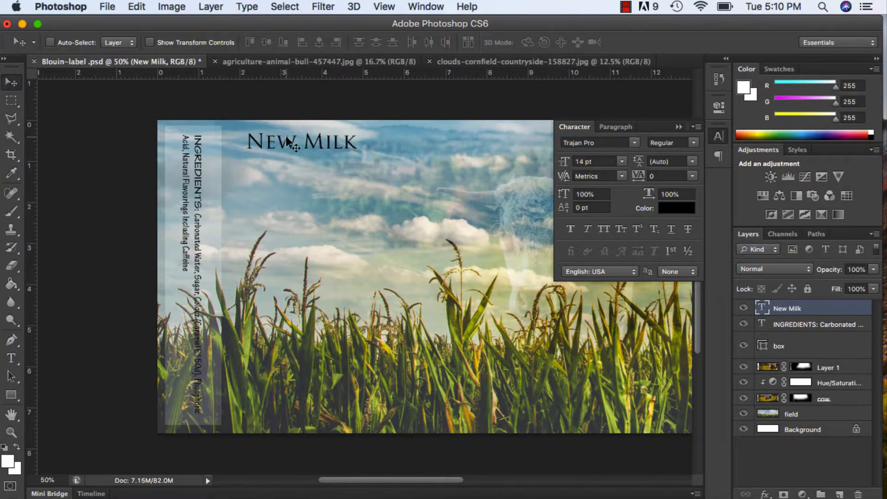
pyautogui.moveTo(286, 136); pyautogui.dragTo(329, 184)
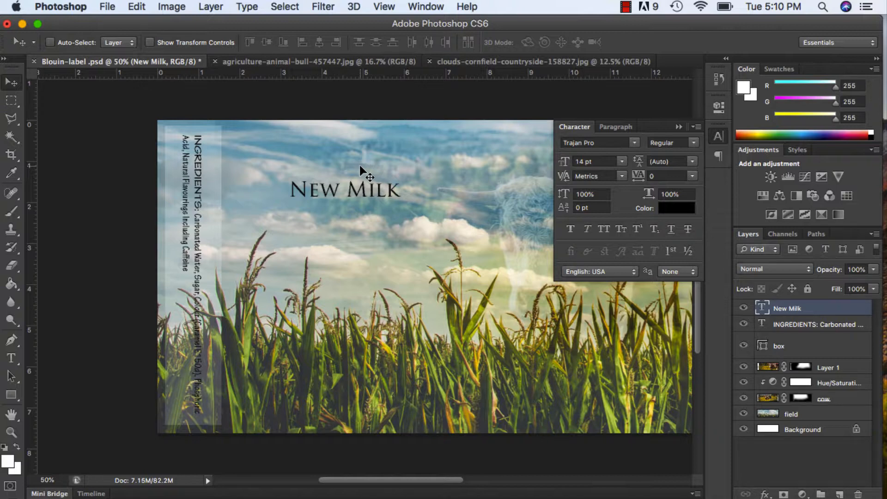
# Stretch the New Milk title wider and taller to about 70.45 pt with Free Transform and move it closer to the ingredients box.
pyautogui.press('super+t')
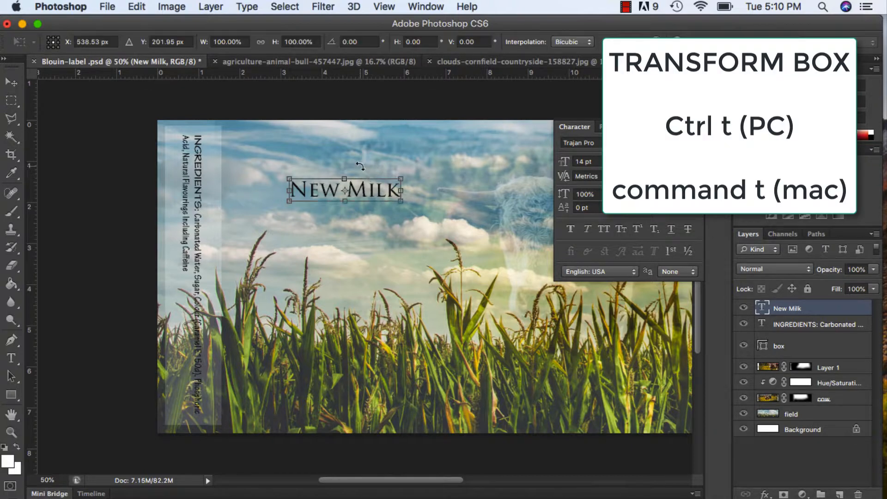
pyautogui.moveTo(402, 179); pyautogui.dragTo(465, 138)
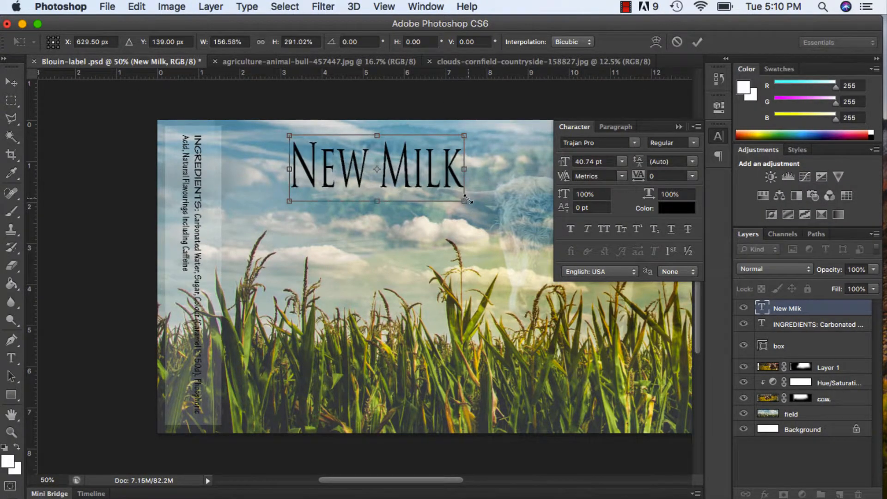
pyautogui.moveTo(466, 199); pyautogui.dragTo(517, 228)
pyautogui.press('Return')
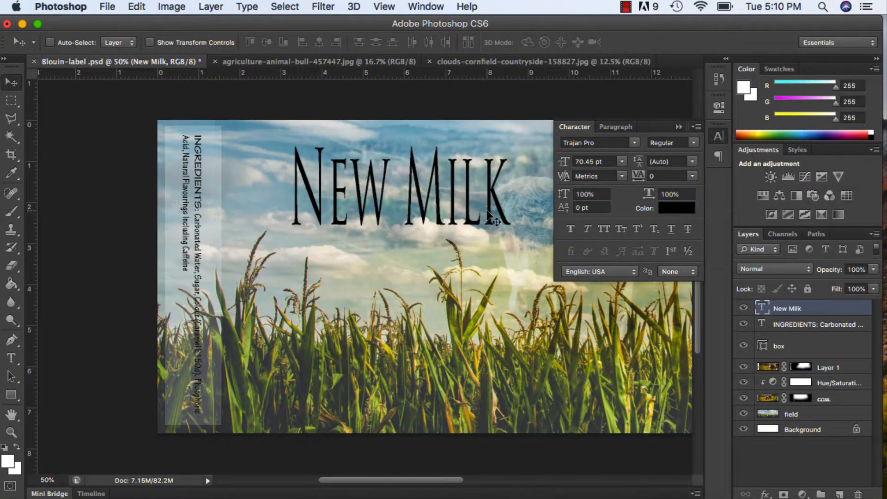
pyautogui.moveTo(465, 211); pyautogui.dragTo(414, 203)
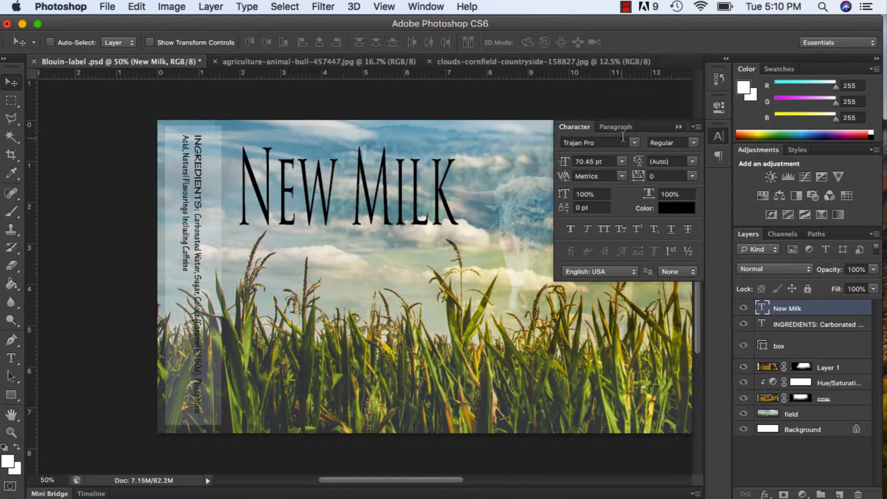
# Change the New Milk title's font to Cooper Std Black.
pyautogui.click(636, 145)
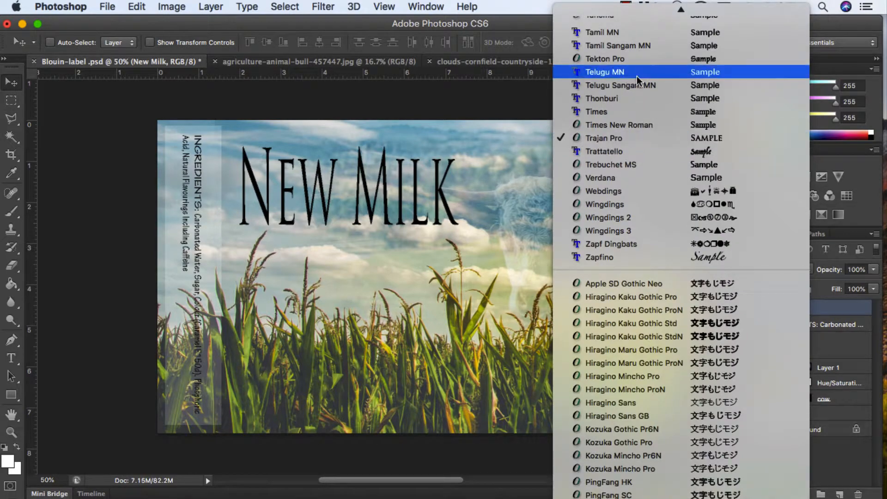
pyautogui.scroll(1, 638, 79)
pyautogui.scroll(15, 637, 79)
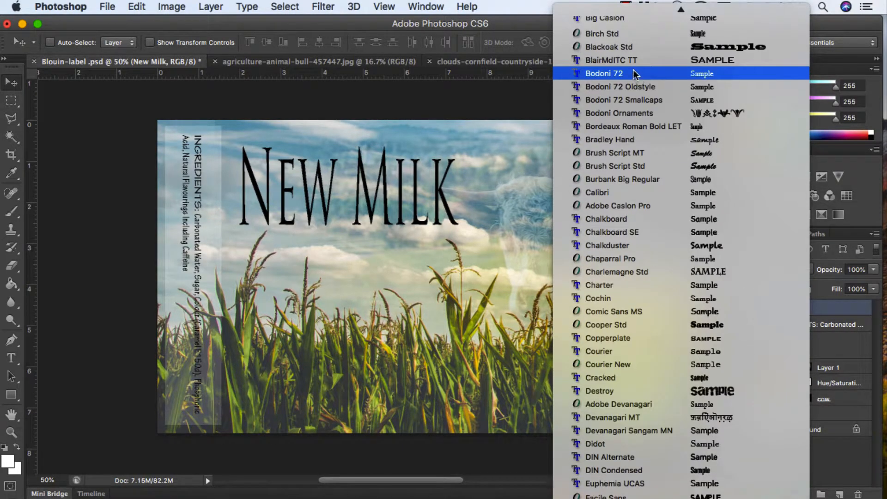
pyautogui.click(643, 323)
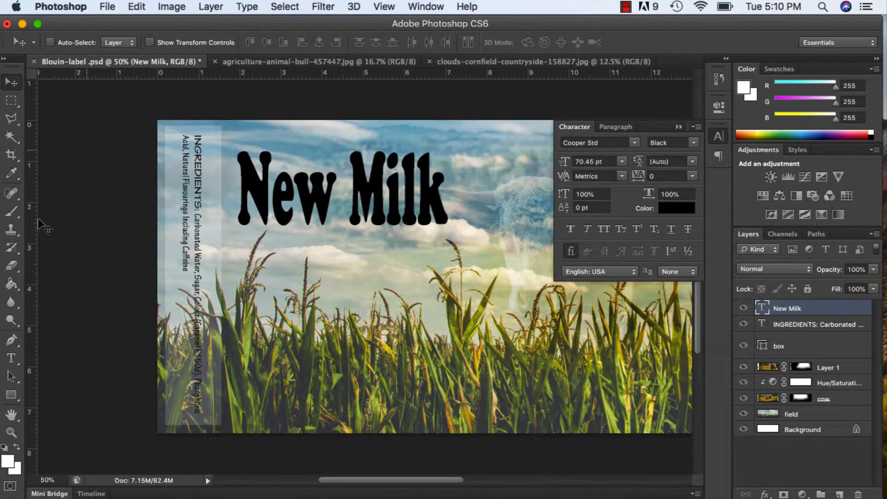
# Colour the New Milk title by sampling blue from the sky and darkening it to #46849c.
pyautogui.click(12, 359)
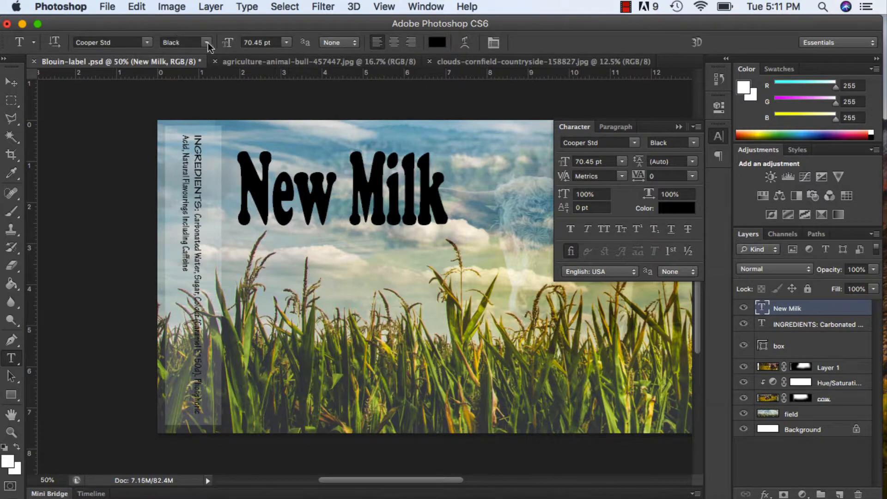
pyautogui.click(437, 43)
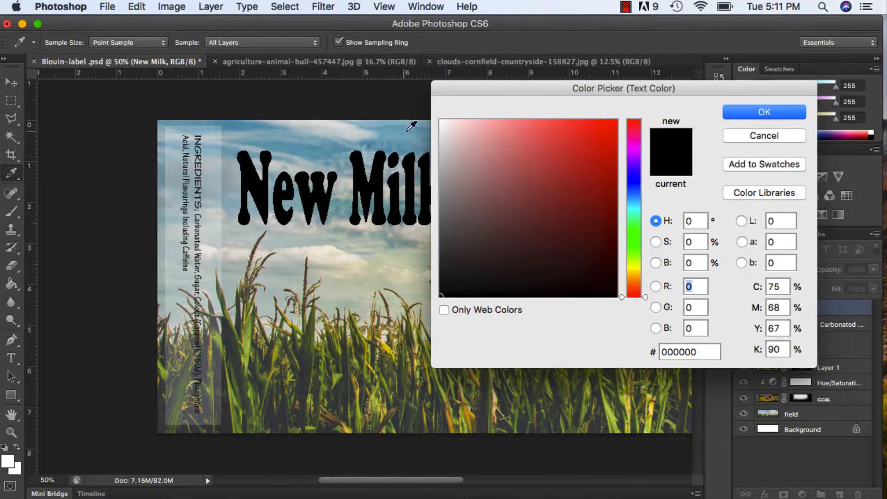
pyautogui.click(240, 124)
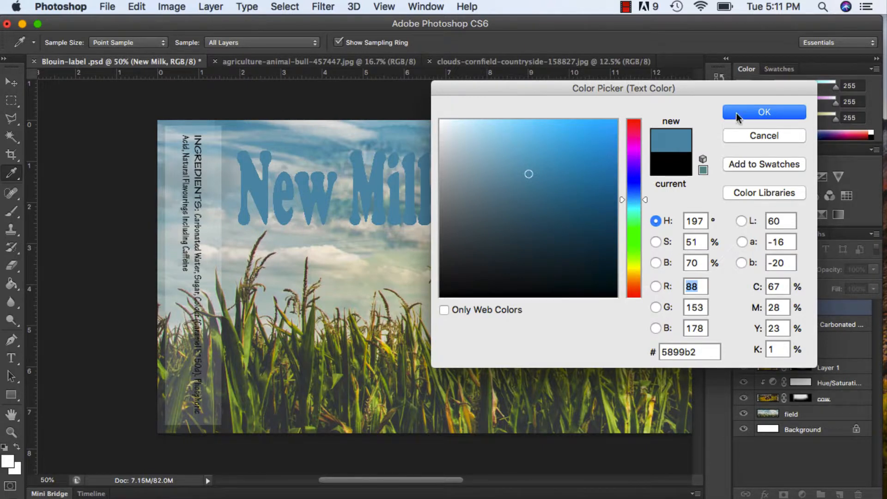
pyautogui.click(538, 188)
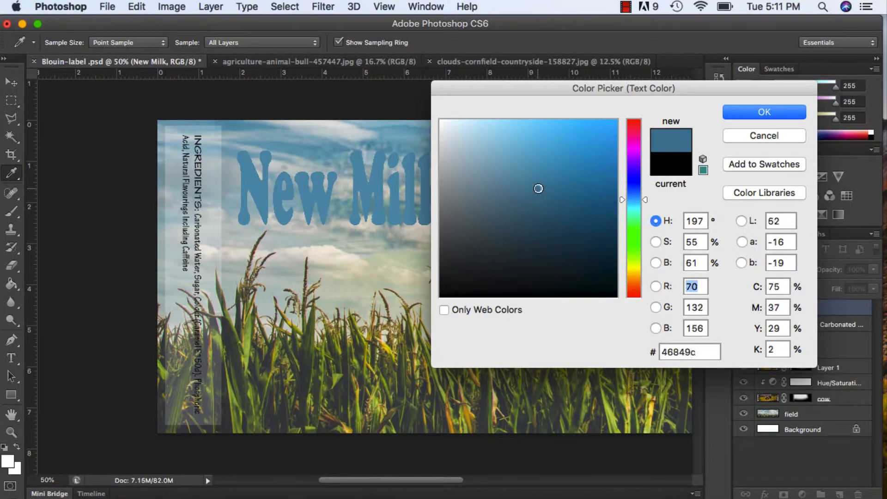
pyautogui.click(736, 116)
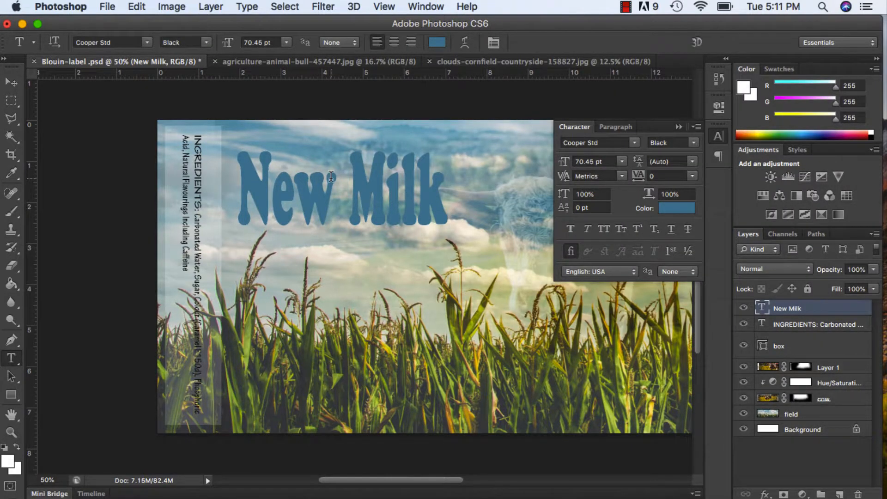
# Add an Outer Glow to the New Milk layer in Screen mode at 75% opacity with a size of 40 px.
pyautogui.rightClick(845, 304)
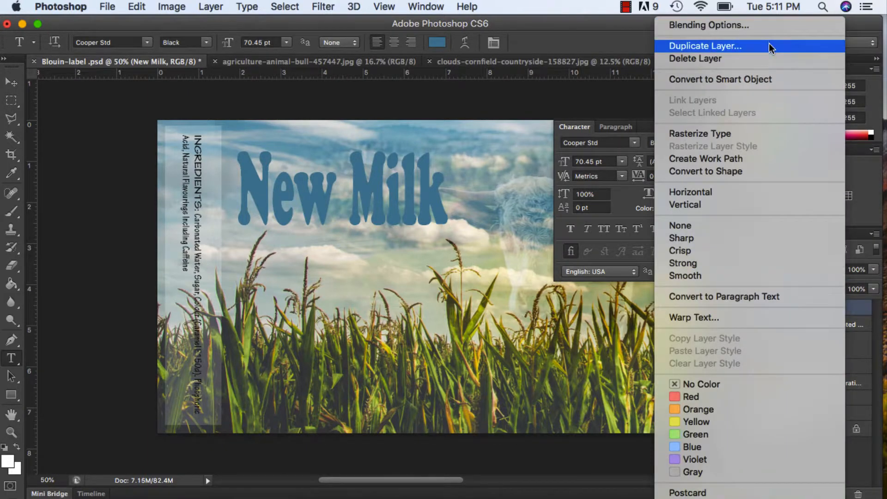
pyautogui.click(769, 26)
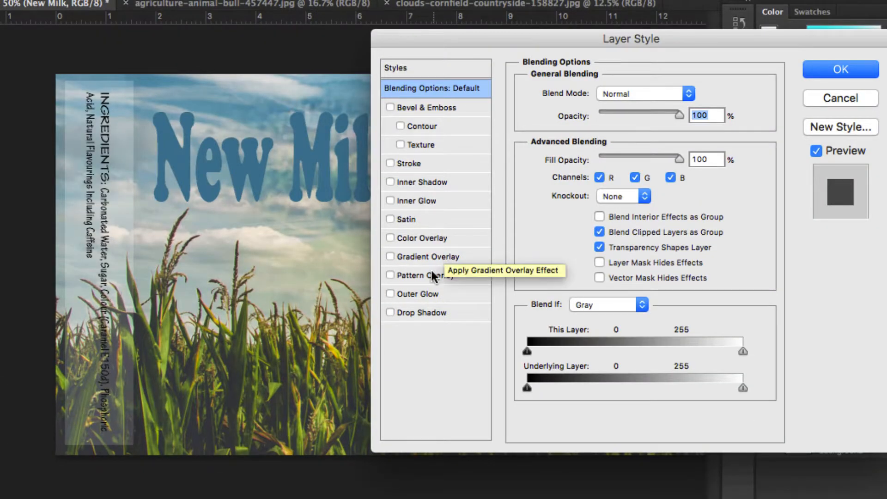
pyautogui.click(425, 294)
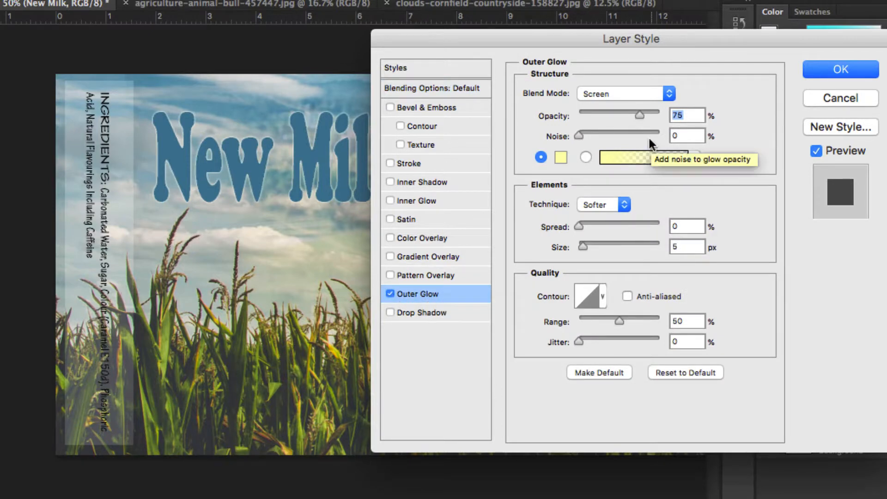
pyautogui.click(642, 93)
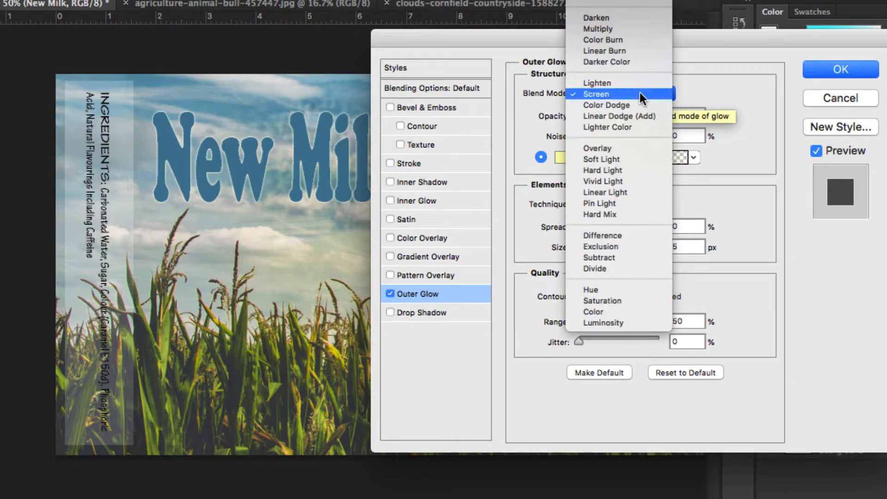
pyautogui.click(639, 93)
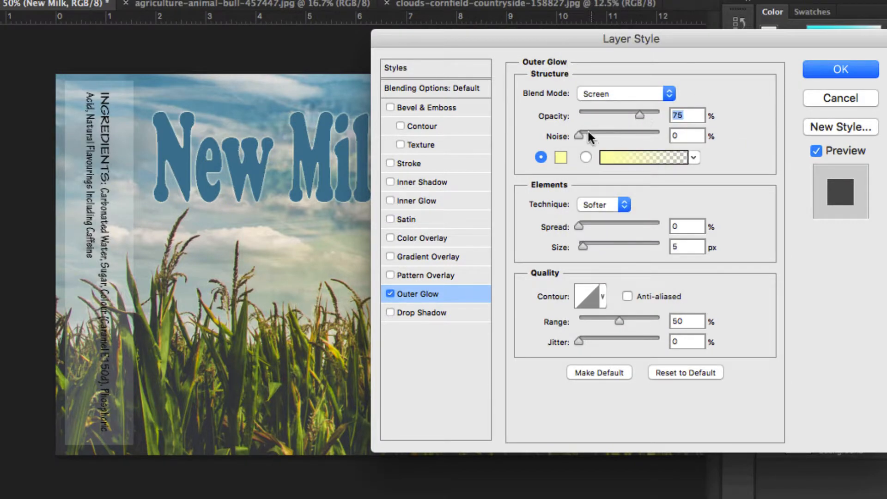
pyautogui.moveTo(584, 247); pyautogui.dragTo(596, 248)
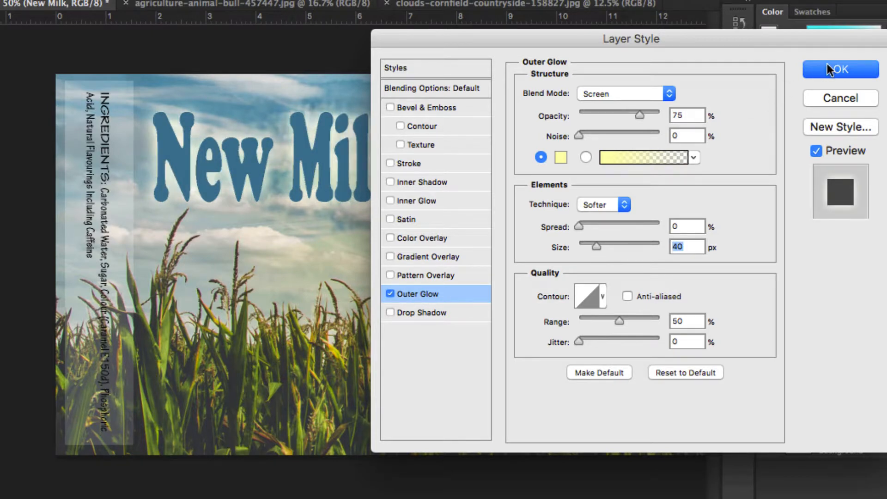
pyautogui.click(838, 70)
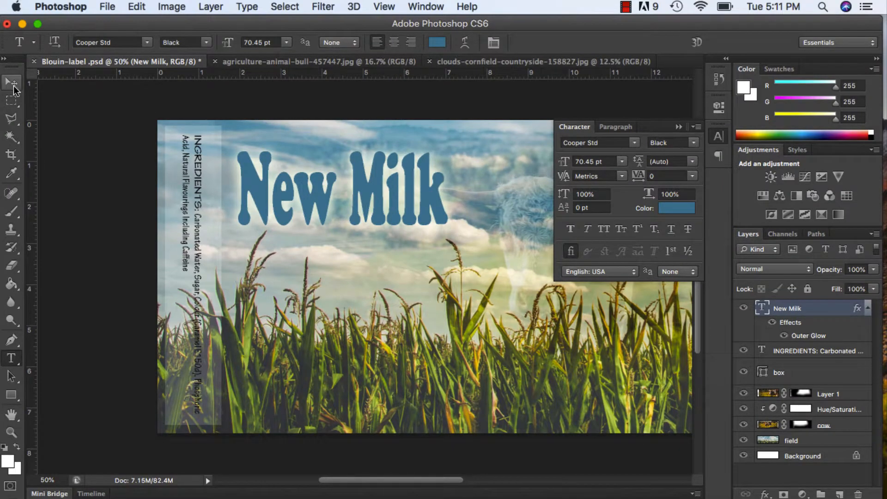
# Move the New Milk title slightly up towards the label's upper edge.
pyautogui.click(12, 85)
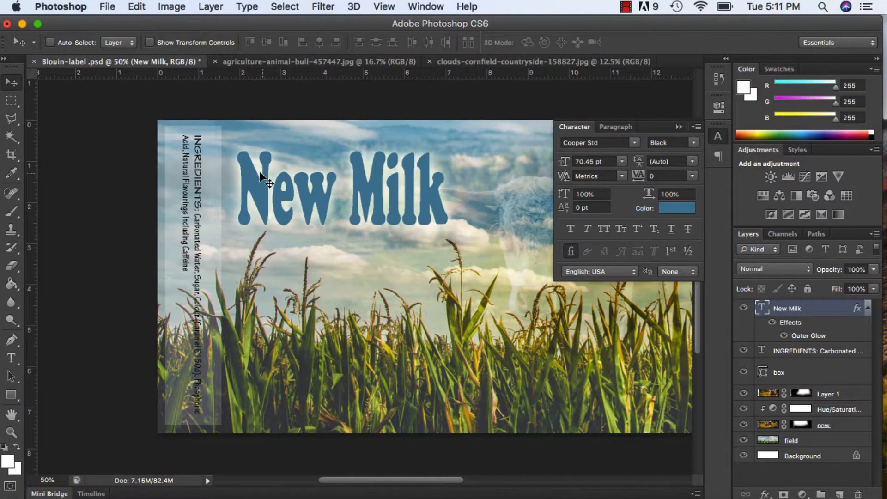
pyautogui.moveTo(270, 188)
pyautogui.mouseDown()
pyautogui.moveTo(293, 172)
pyautogui.moveTo(267, 182)
pyautogui.moveTo(273, 177)
pyautogui.mouseUp()
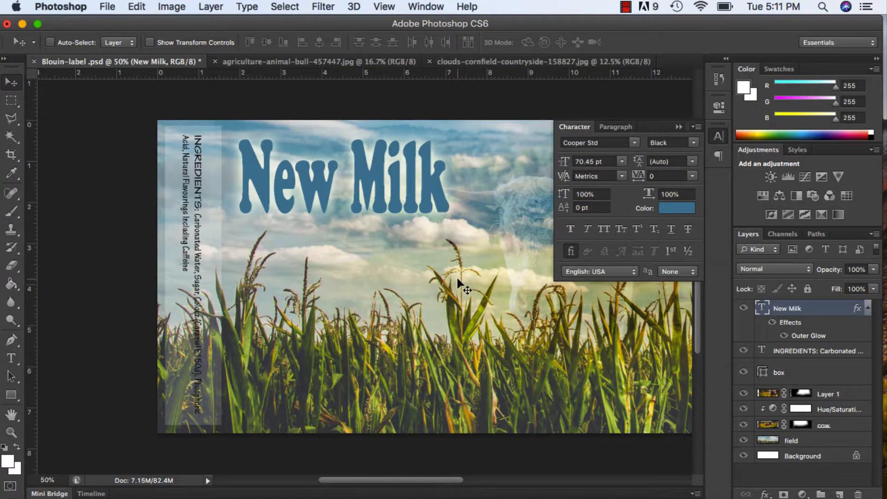
pyautogui.moveTo(374, 184); pyautogui.dragTo(372, 181)
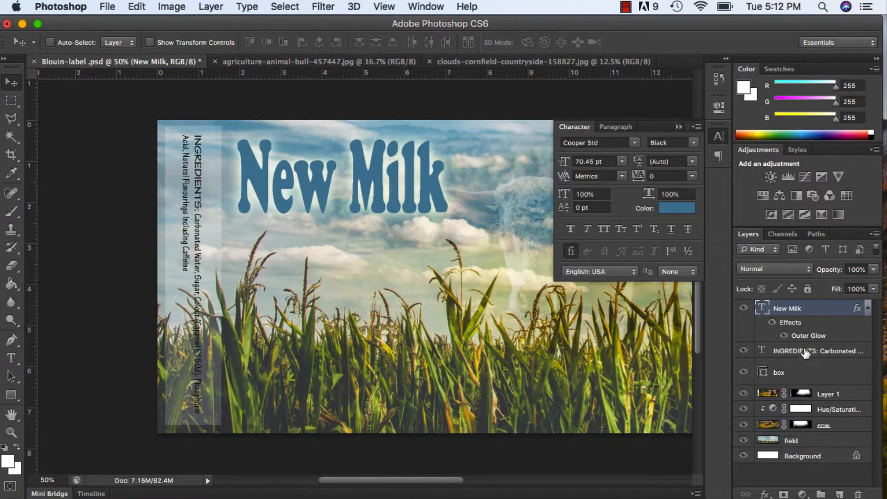
# Hide the New Milk layer and enter "NEW MILK" in 14 pt Cooper Std Black on a new layer over the sky.
pyautogui.click(744, 309)
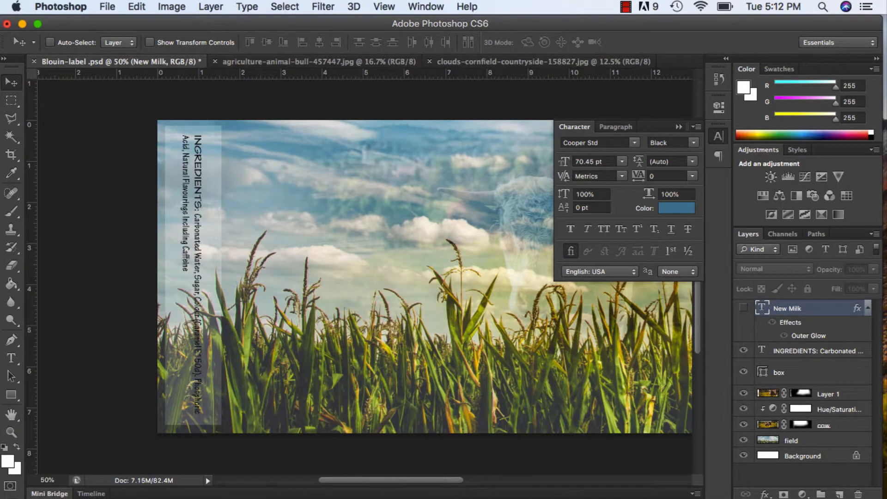
pyautogui.click(840, 495)
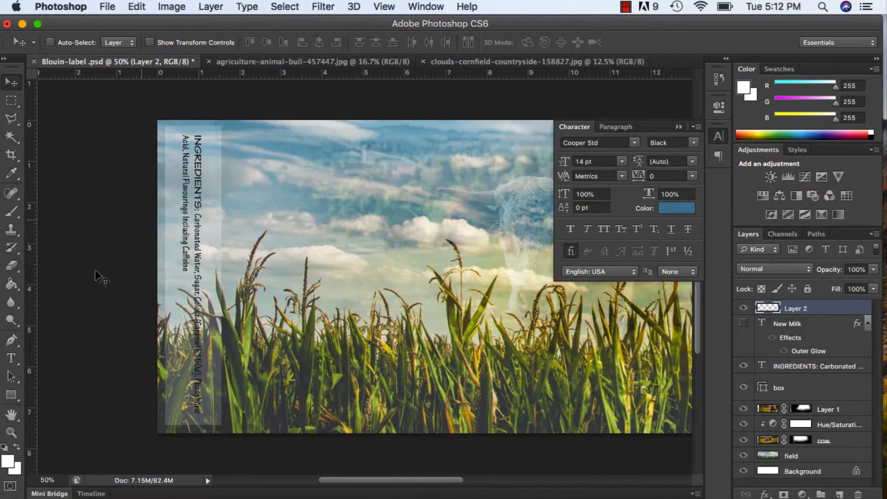
pyautogui.click(13, 361)
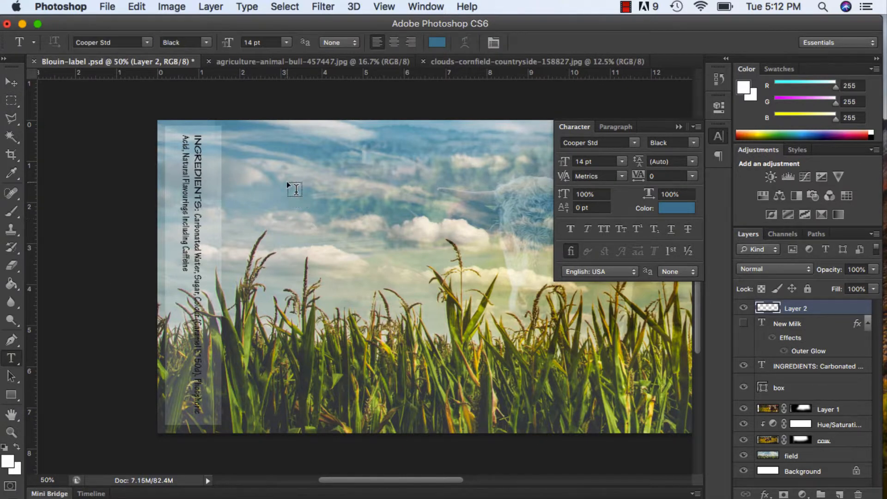
pyautogui.click(264, 156)
pyautogui.write('N')
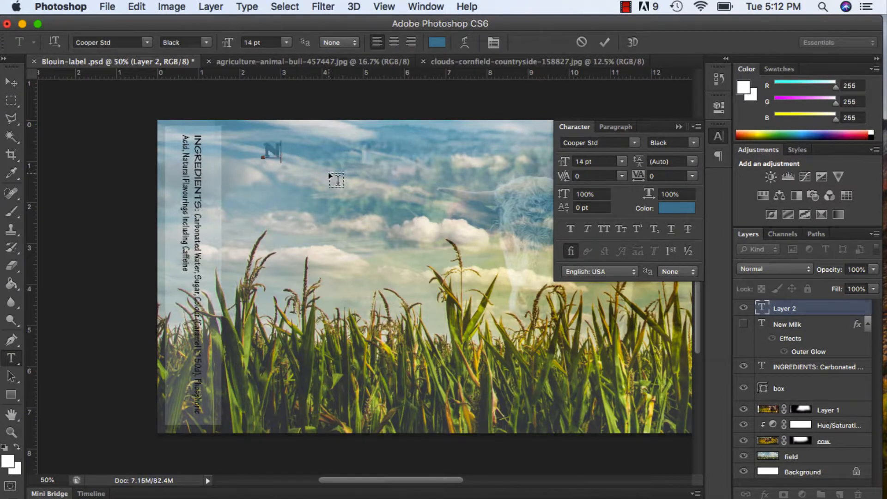
pyautogui.write('EW MILK')
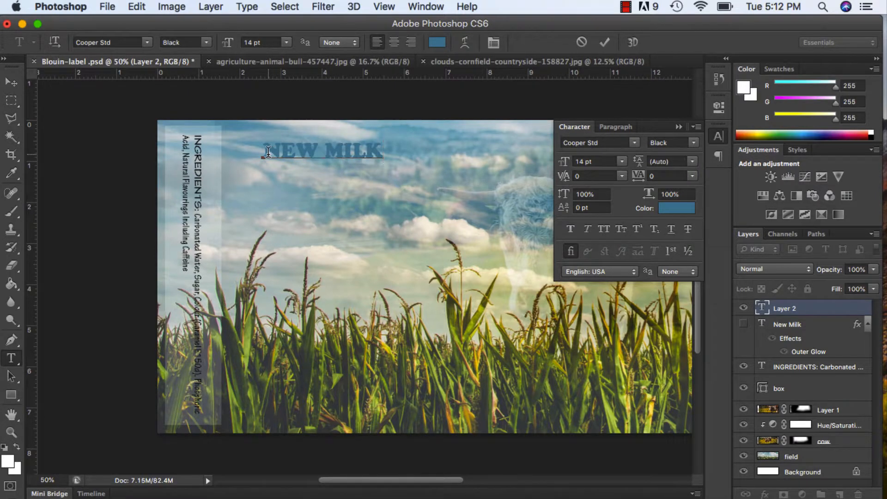
# Commit the NEW MILK text and collapse the Character settings.
pyautogui.click(11, 82)
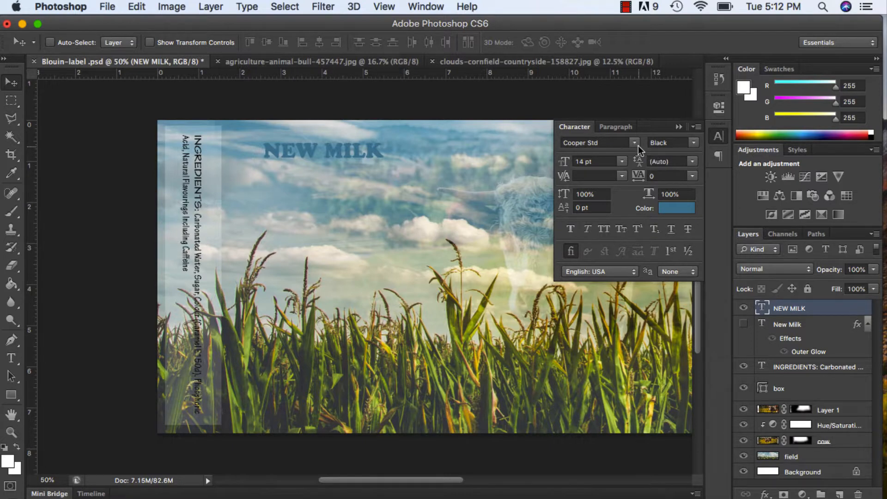
pyautogui.click(678, 129)
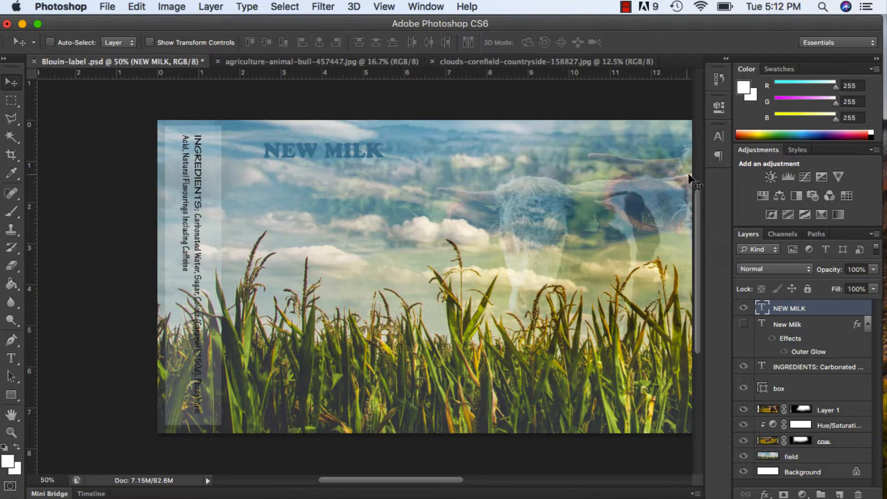
pyautogui.click(719, 137)
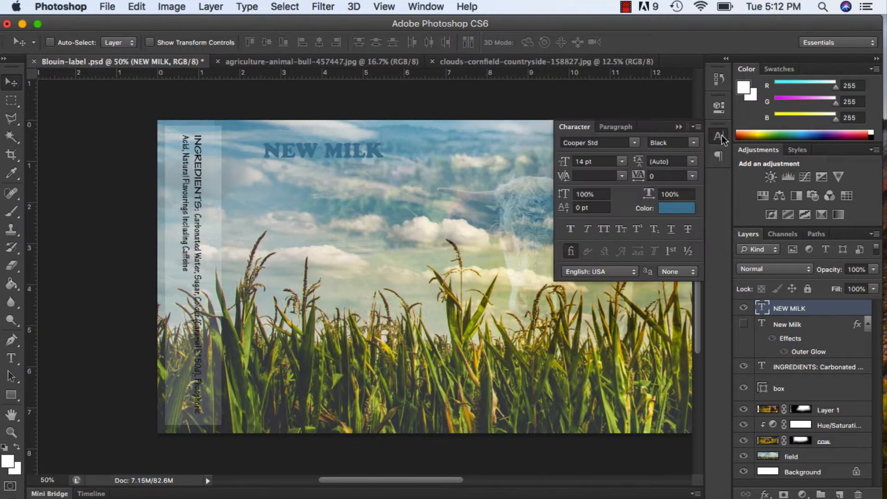
pyautogui.click(684, 128)
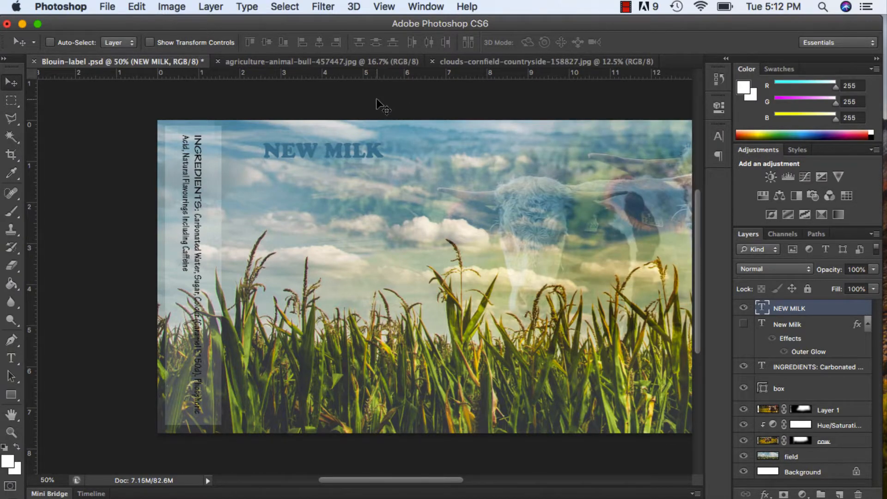
# Scale the NEW MILK text to 300% vertically and 200% horizontally, and move it down so it sits fully within the sky.
pyautogui.click(11, 358)
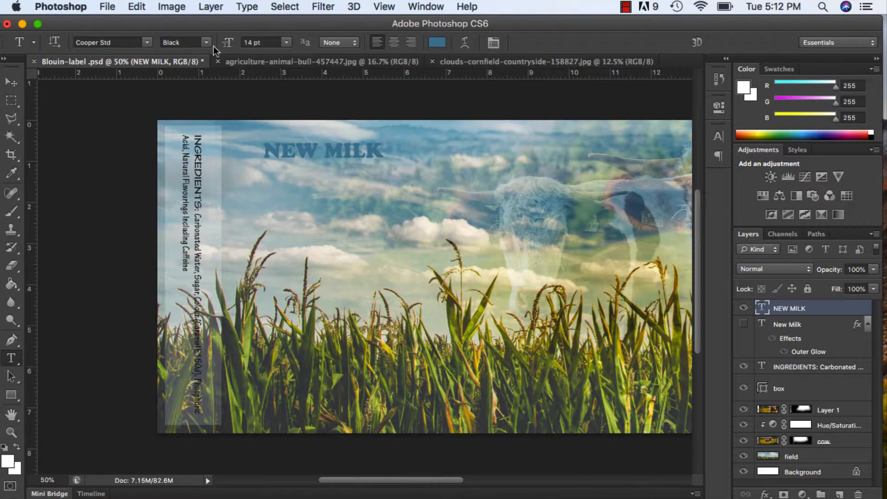
pyautogui.click(493, 42)
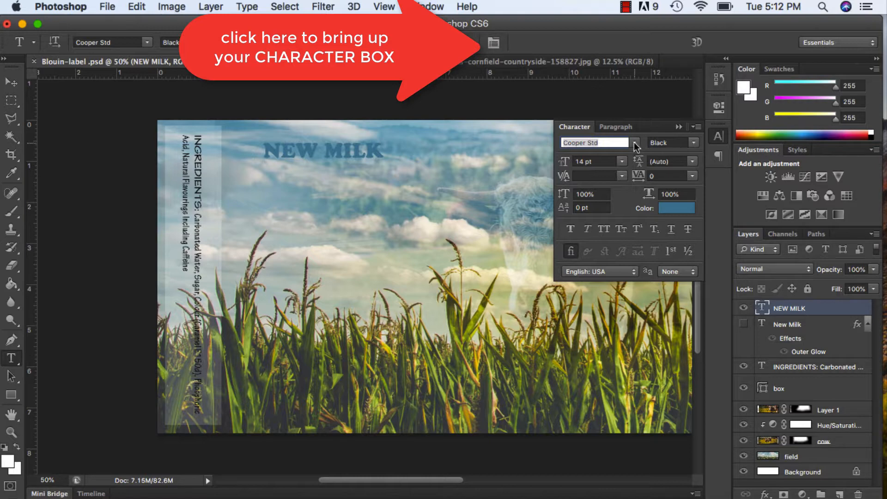
pyautogui.click(606, 194)
pyautogui.write('300')
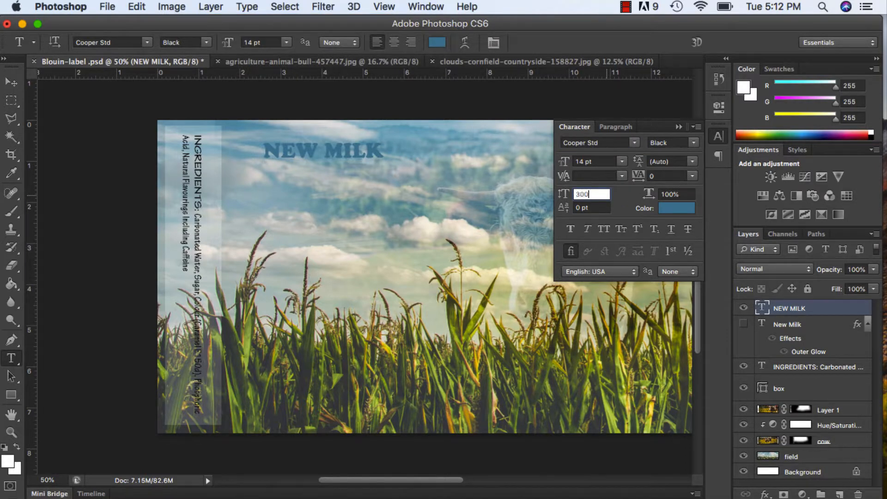
pyautogui.click(676, 194)
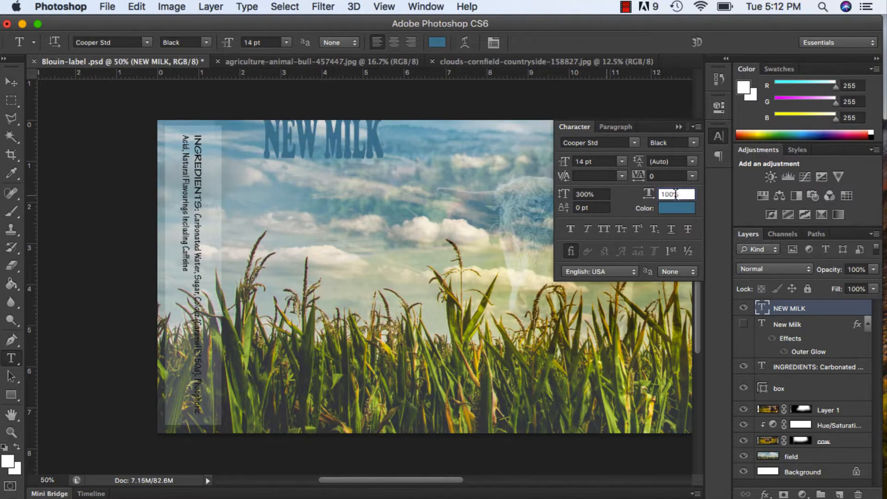
pyautogui.write('200')
pyautogui.press('Return')
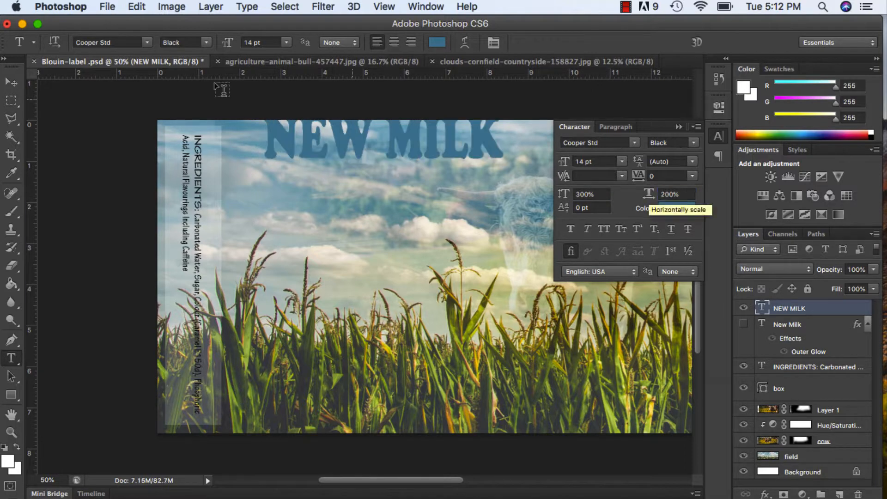
pyautogui.click(11, 83)
pyautogui.moveTo(353, 142); pyautogui.dragTo(348, 196)
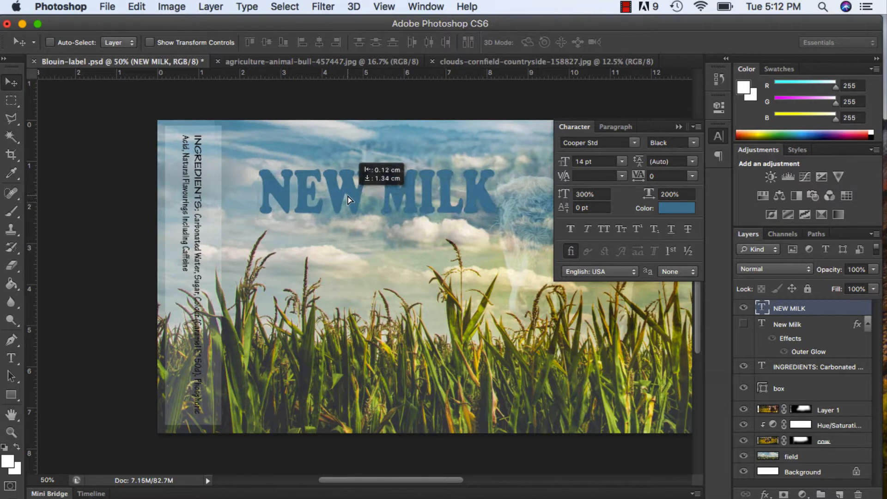
# Warp the NEW MILK text with a horizontal Arc, using a +31% bend and -52% horizontal distortion.
pyautogui.click(12, 356)
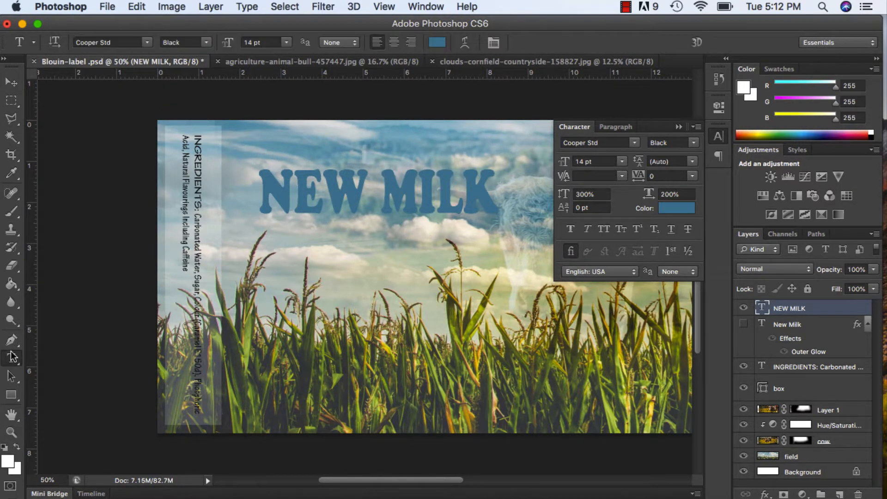
pyautogui.click(465, 43)
pyautogui.click(714, 128)
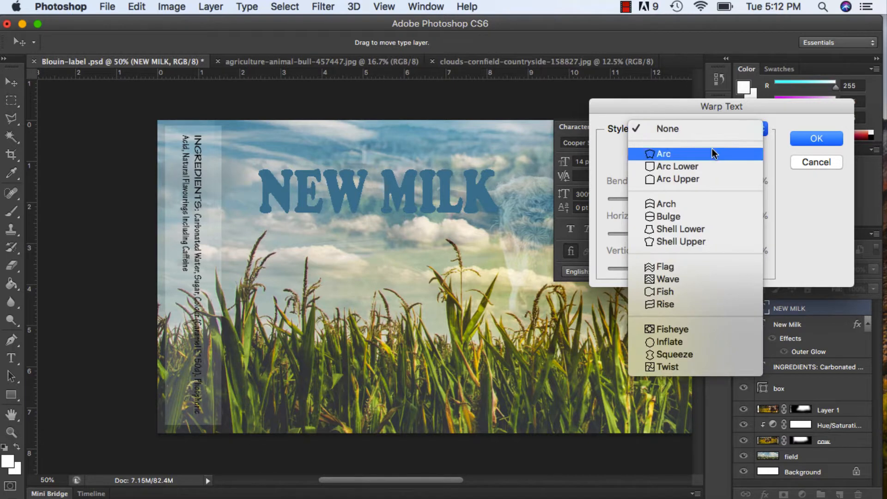
pyautogui.click(712, 148)
pyautogui.moveTo(468, 178); pyautogui.dragTo(474, 198)
pyautogui.moveTo(720, 201)
pyautogui.mouseDown()
pyautogui.moveTo(630, 201)
pyautogui.moveTo(705, 199)
pyautogui.mouseUp()
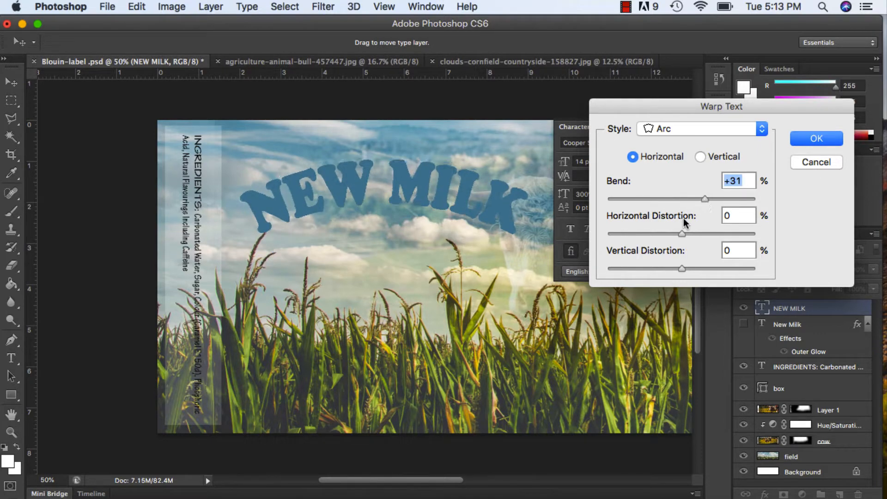
pyautogui.moveTo(682, 234); pyautogui.dragTo(643, 244)
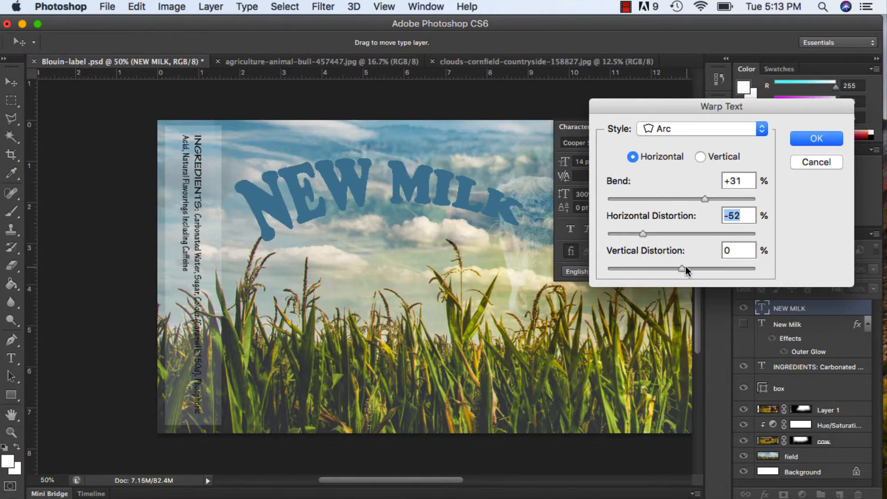
pyautogui.moveTo(685, 267)
pyautogui.mouseDown()
pyautogui.moveTo(716, 269)
pyautogui.moveTo(669, 269)
pyautogui.moveTo(683, 268)
pyautogui.mouseUp()
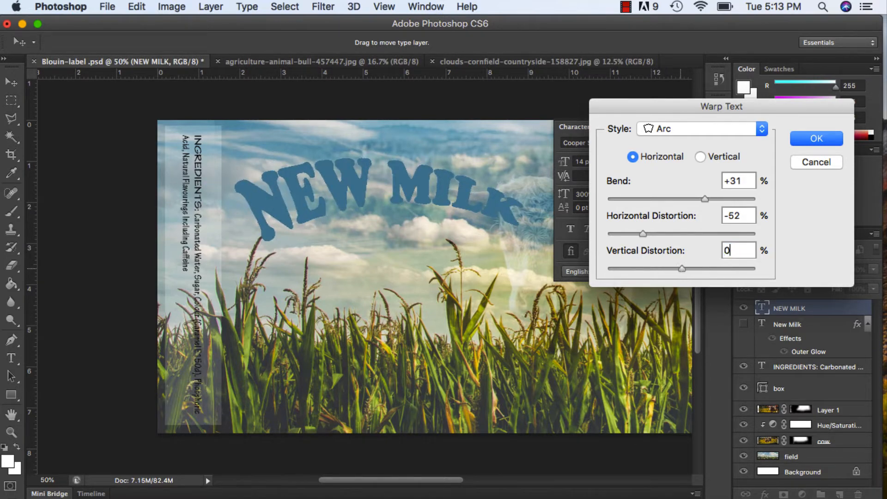
pyautogui.click(817, 139)
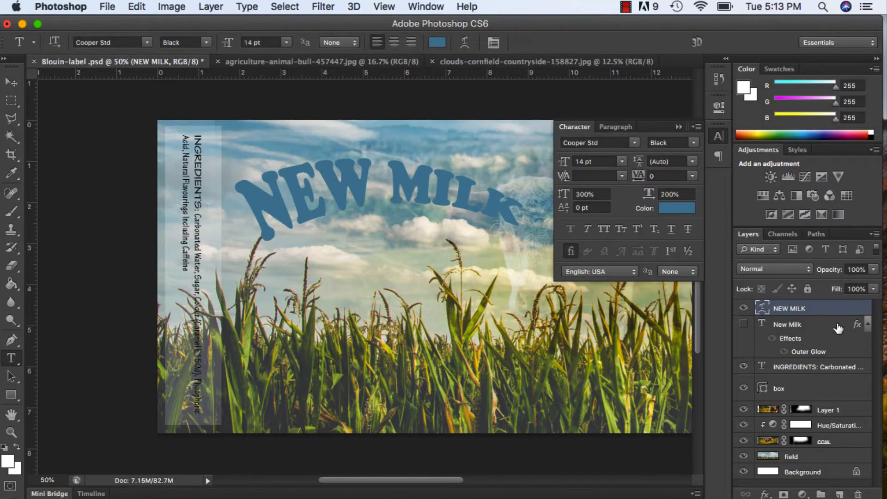
# Hide the warped NEW MILK layer and show the glowing New Milk layer instead.
pyautogui.click(745, 310)
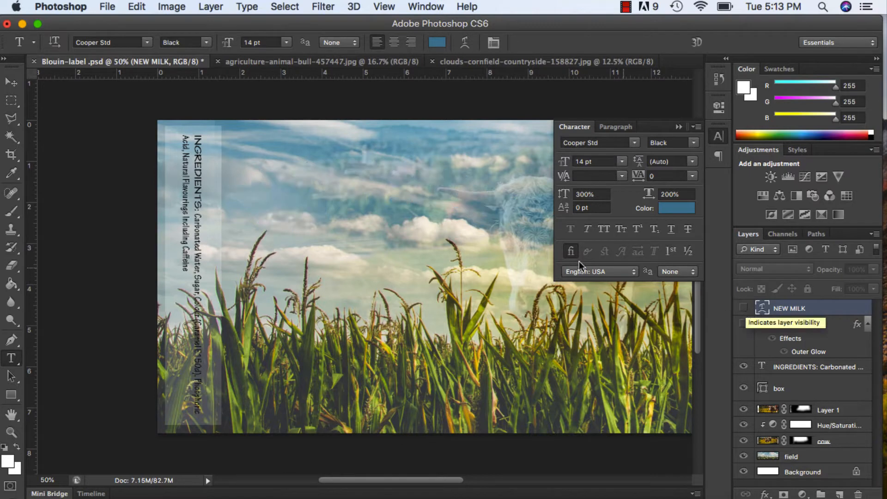
pyautogui.click(744, 325)
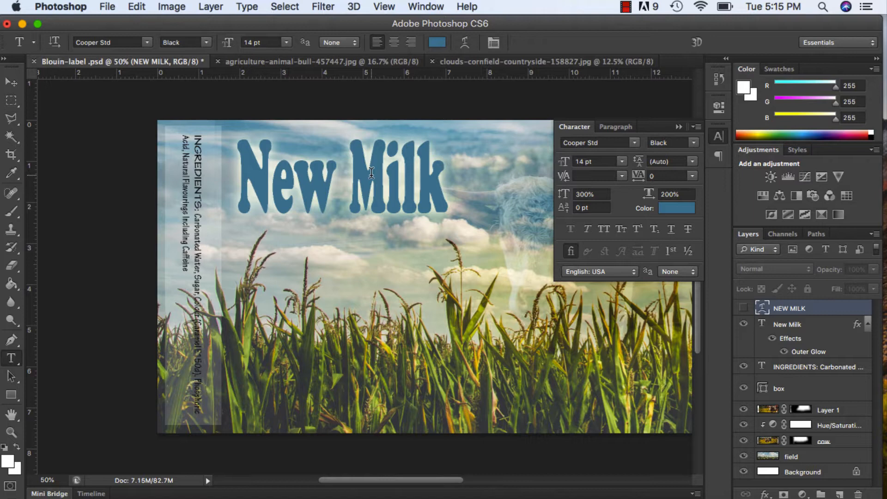
# Open the document's history and step back state by state from Warp Text to the second Set Shape Layer Stroke.
pyautogui.click(137, 7)
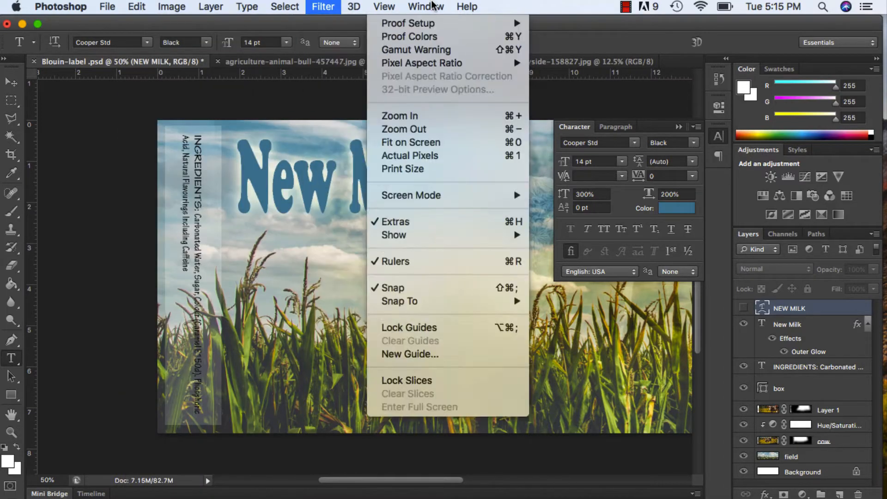
pyautogui.moveTo(426, 6)
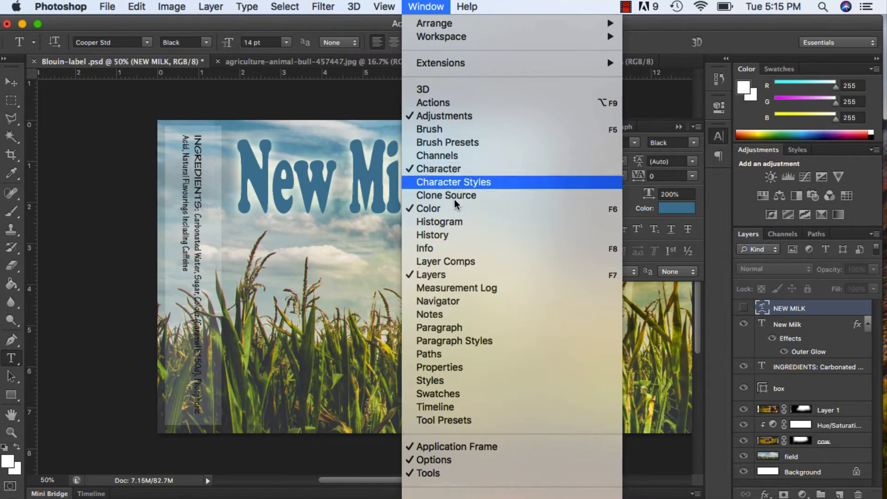
pyautogui.click(442, 235)
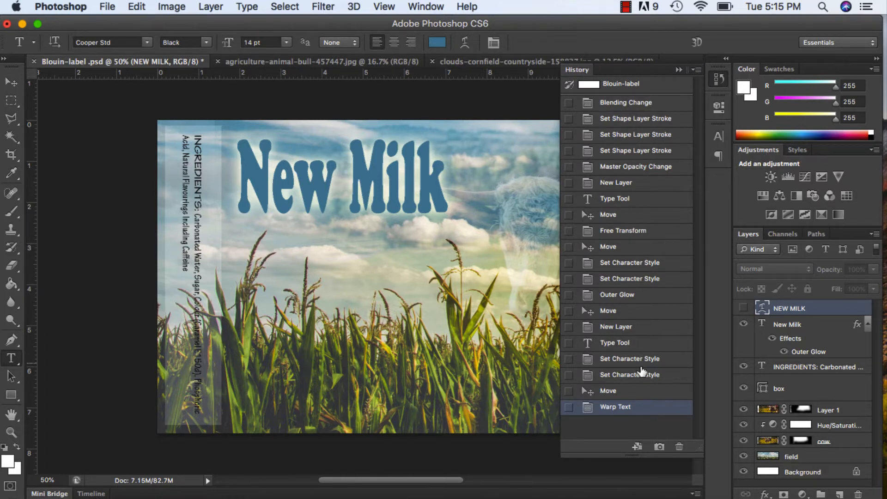
pyautogui.click(640, 391)
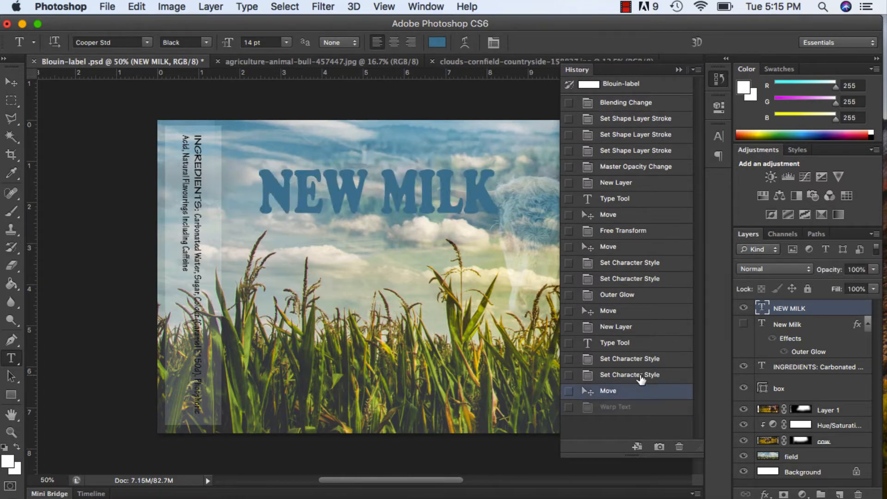
pyautogui.click(640, 375)
pyautogui.click(640, 358)
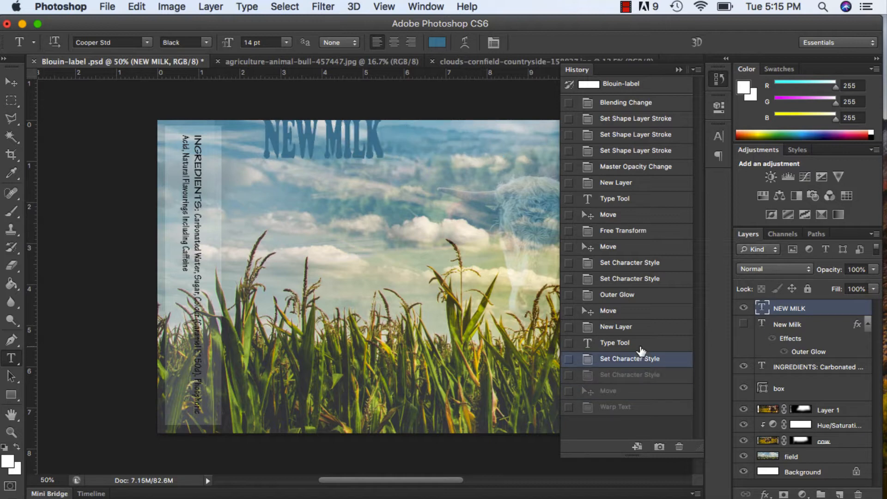
pyautogui.click(641, 342)
pyautogui.click(642, 331)
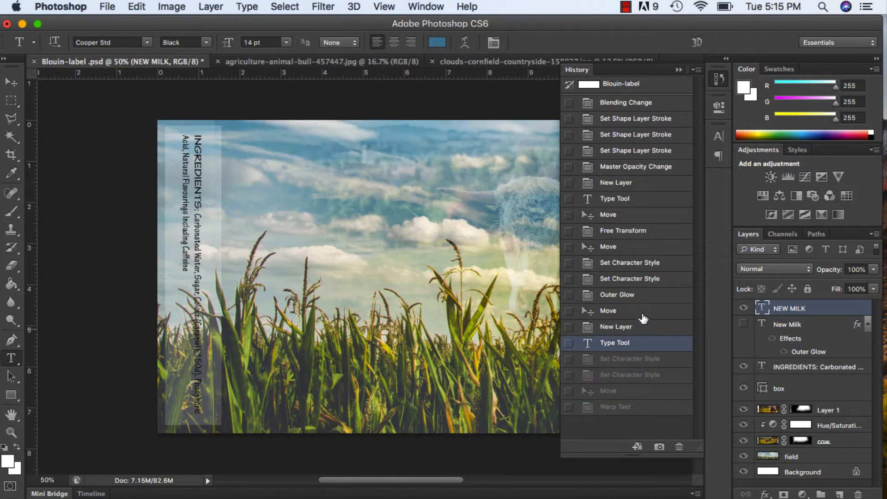
pyautogui.click(645, 310)
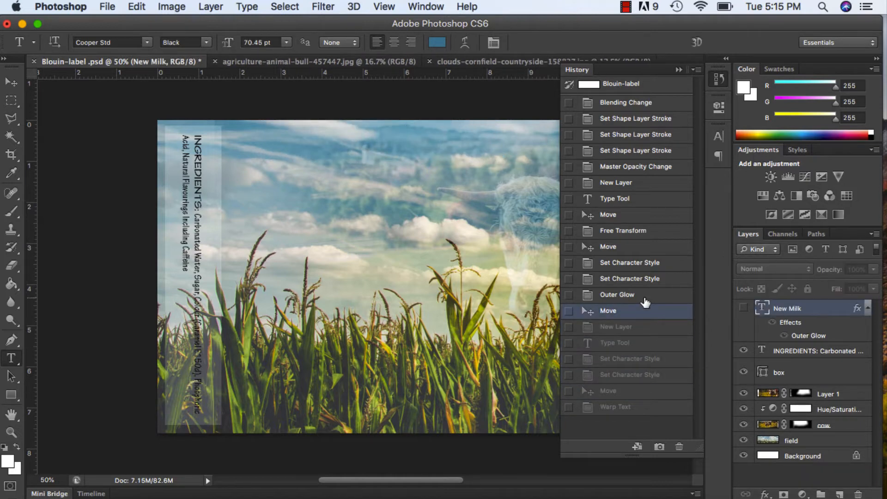
pyautogui.click(646, 292)
pyautogui.click(647, 278)
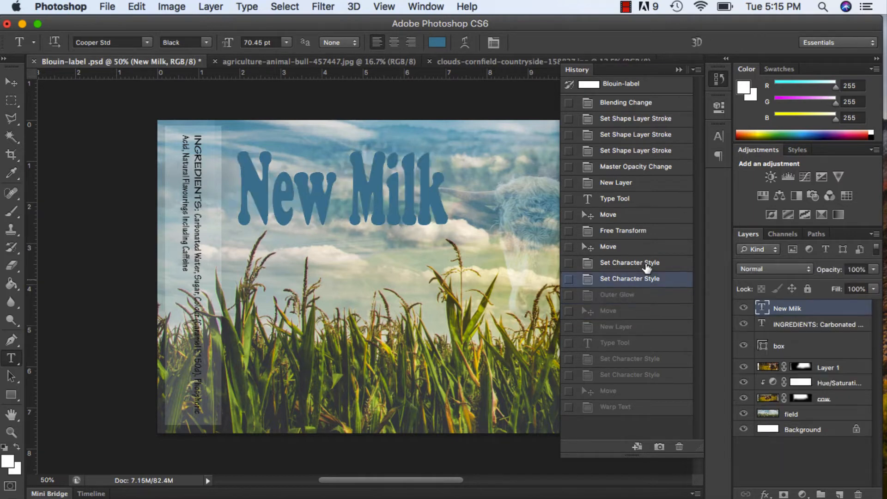
pyautogui.click(647, 266)
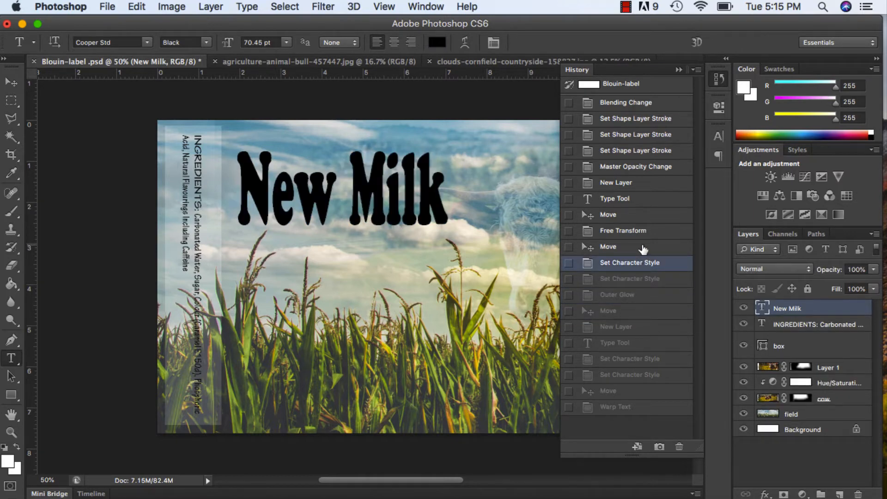
pyautogui.click(643, 248)
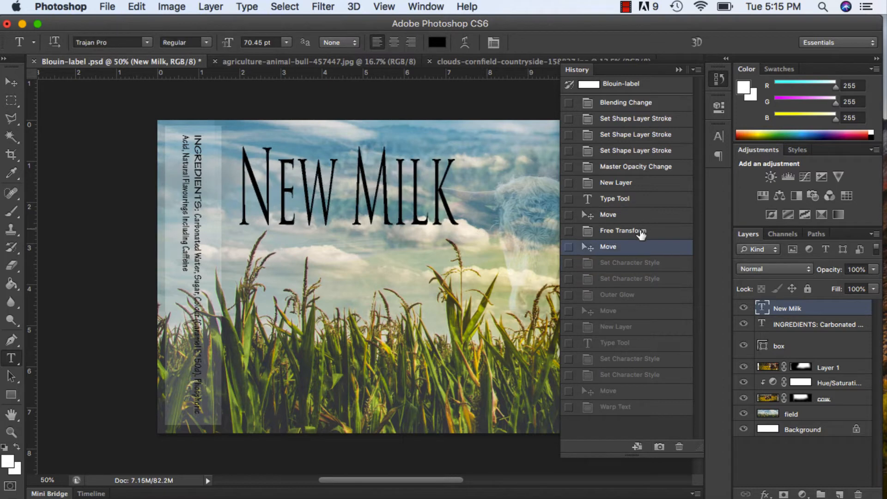
pyautogui.click(641, 230)
pyautogui.click(641, 218)
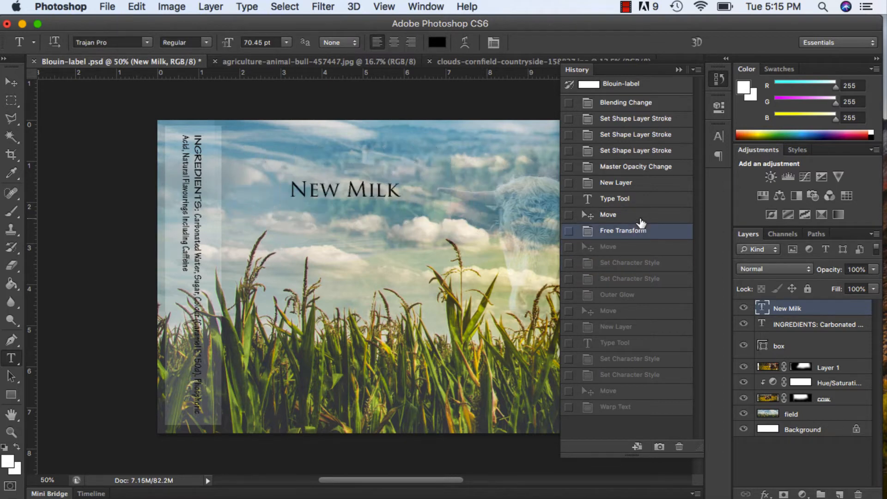
pyautogui.click(643, 200)
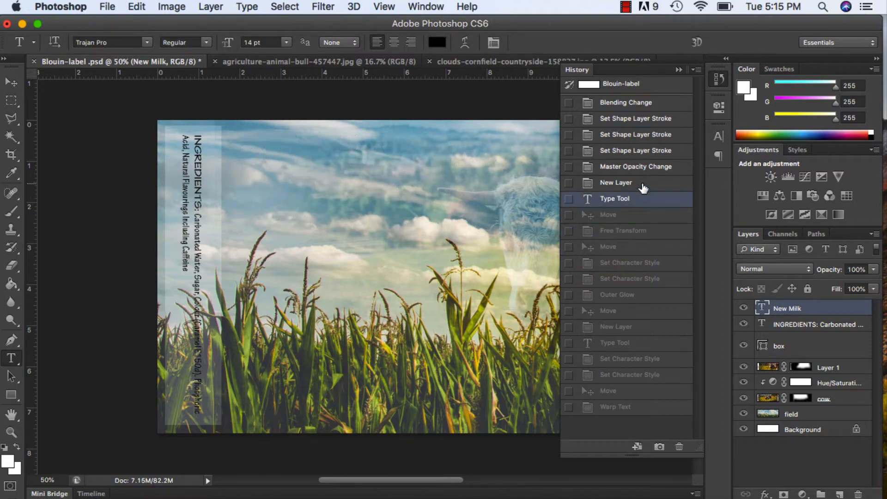
pyautogui.click(644, 185)
pyautogui.click(649, 165)
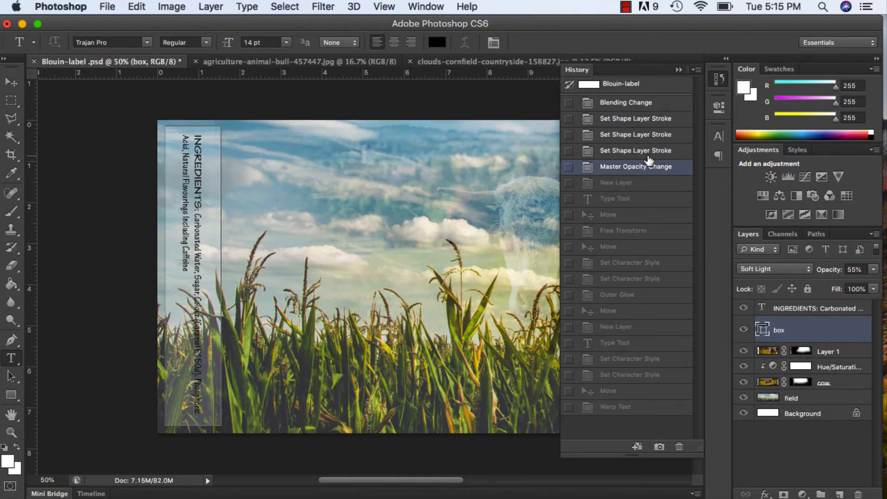
pyautogui.click(649, 152)
pyautogui.click(650, 137)
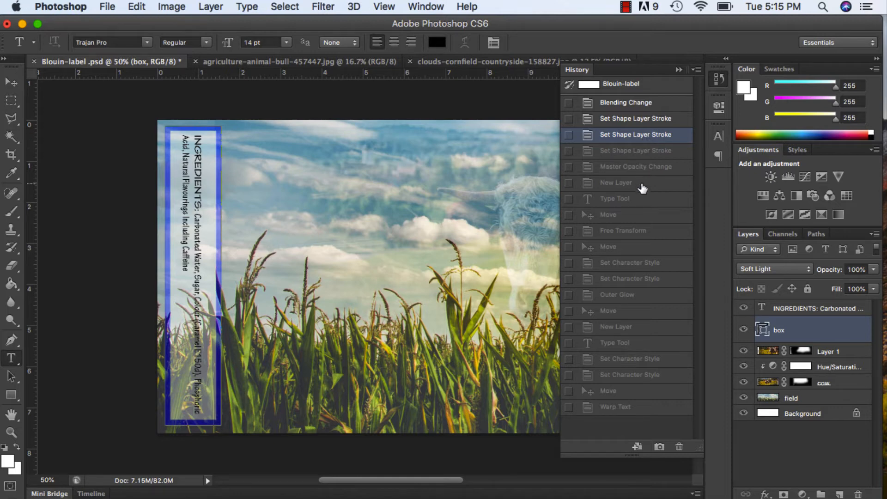
# Step forward through the history states from the third Set Shape Layer Stroke to Warp Text.
pyautogui.click(638, 152)
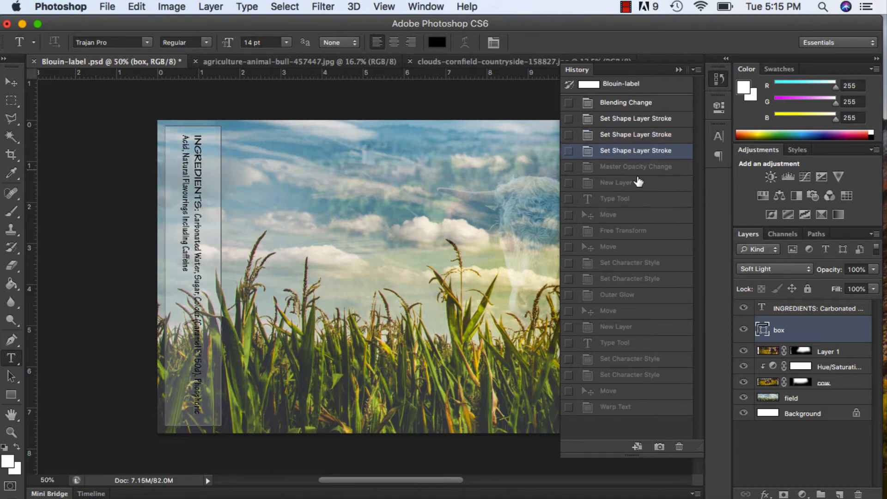
pyautogui.click(639, 167)
pyautogui.click(640, 183)
pyautogui.click(640, 200)
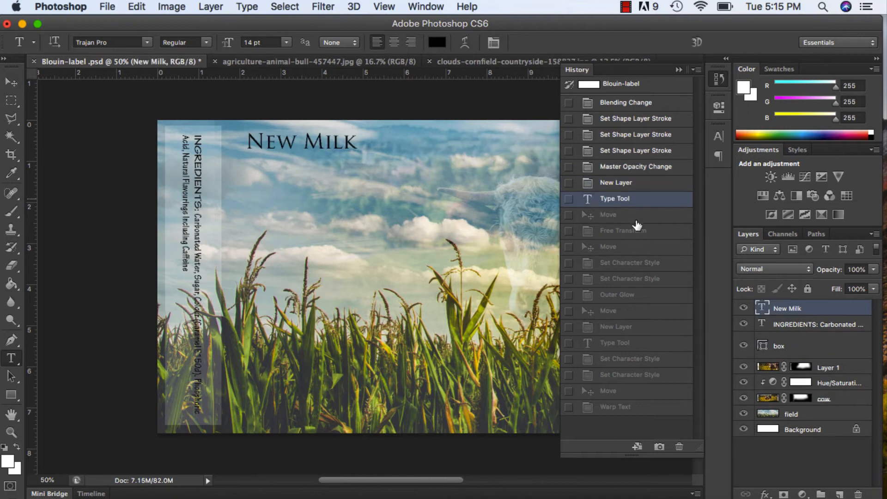
pyautogui.click(639, 215)
pyautogui.click(639, 233)
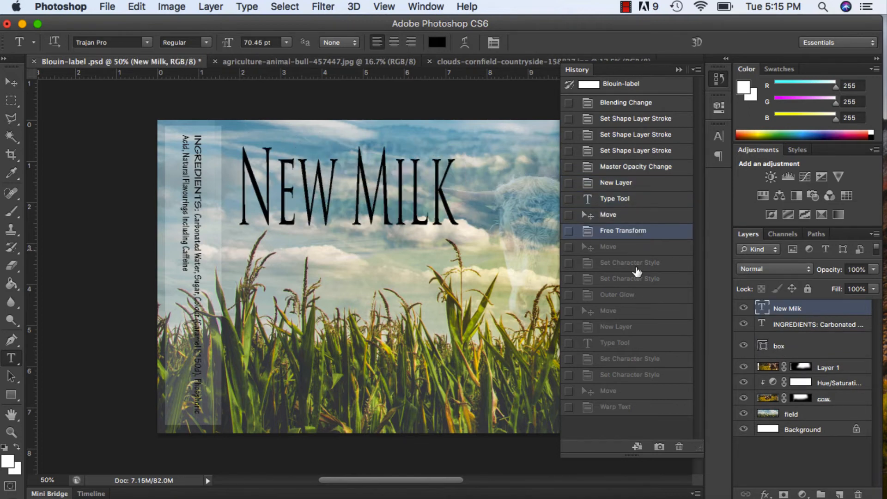
pyautogui.click(638, 247)
pyautogui.click(639, 263)
pyautogui.click(639, 280)
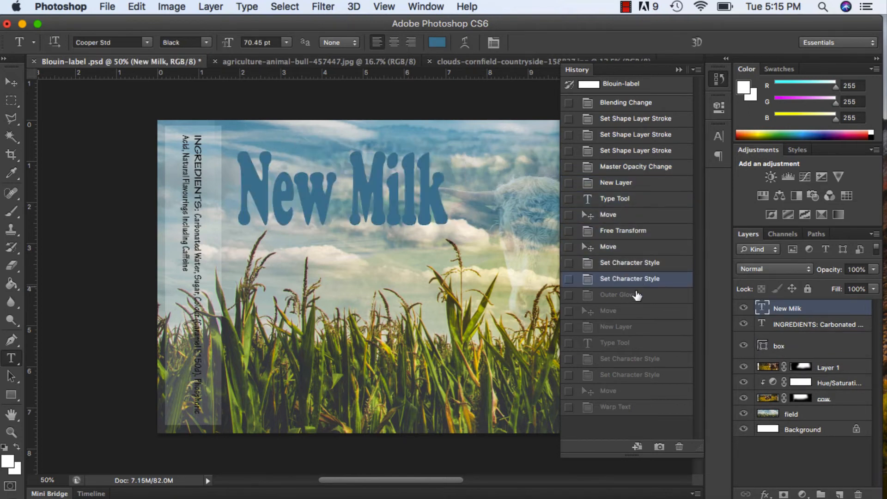
pyautogui.click(638, 297)
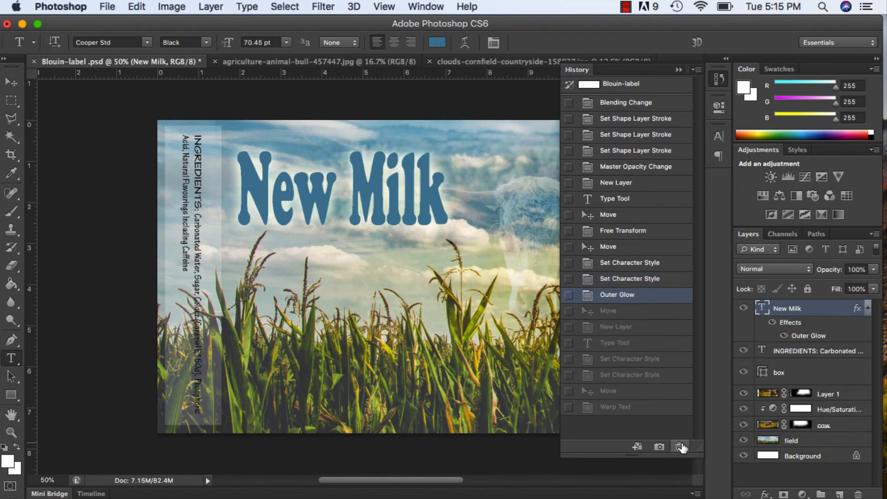
pyautogui.click(631, 317)
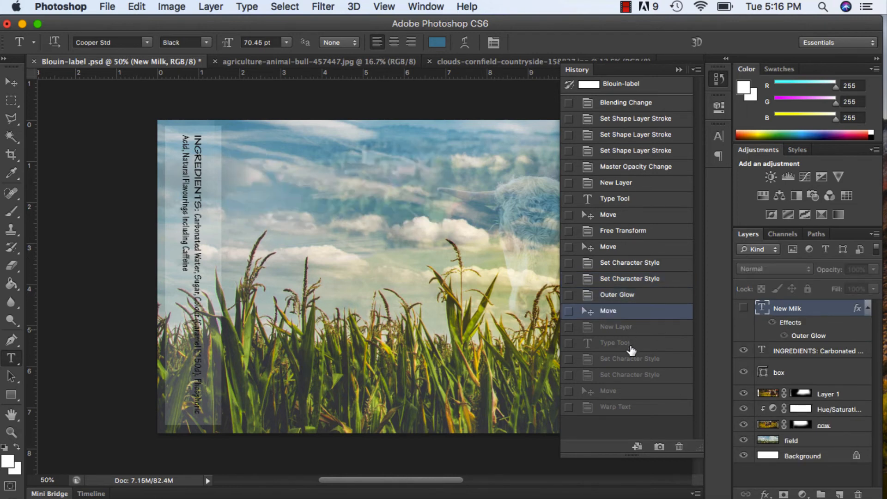
pyautogui.click(631, 347)
pyautogui.click(632, 363)
pyautogui.click(632, 379)
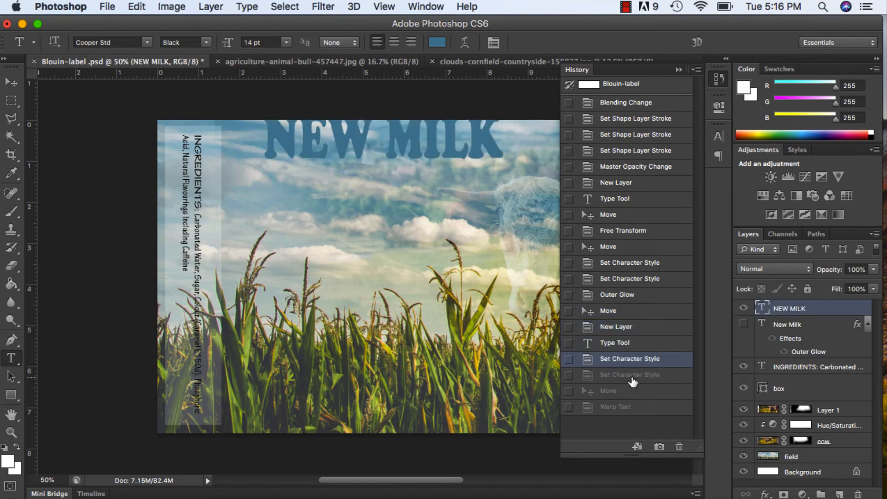
pyautogui.click(634, 376)
pyautogui.click(631, 392)
pyautogui.click(631, 409)
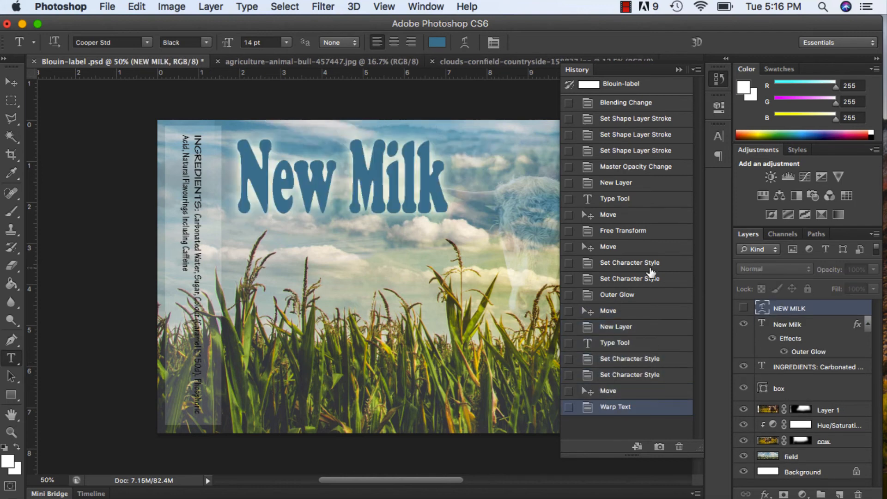